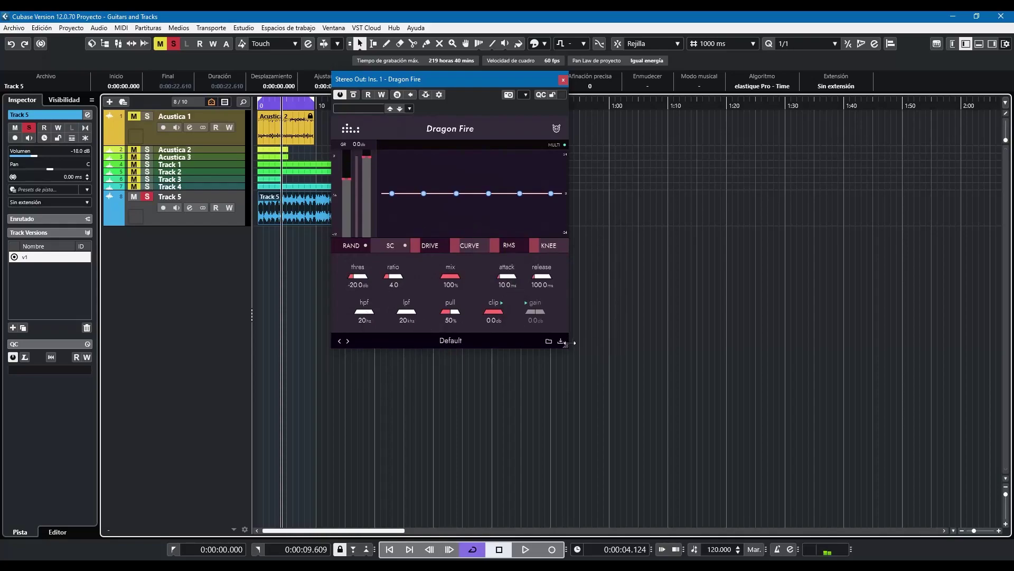
# - Enlarge the Dragon Fire window and boost the second EQ band about 7.1 dB at 99 Hz with a quality of 1.4
pyautogui.moveTo(567, 349); pyautogui.dragTo(673, 442)
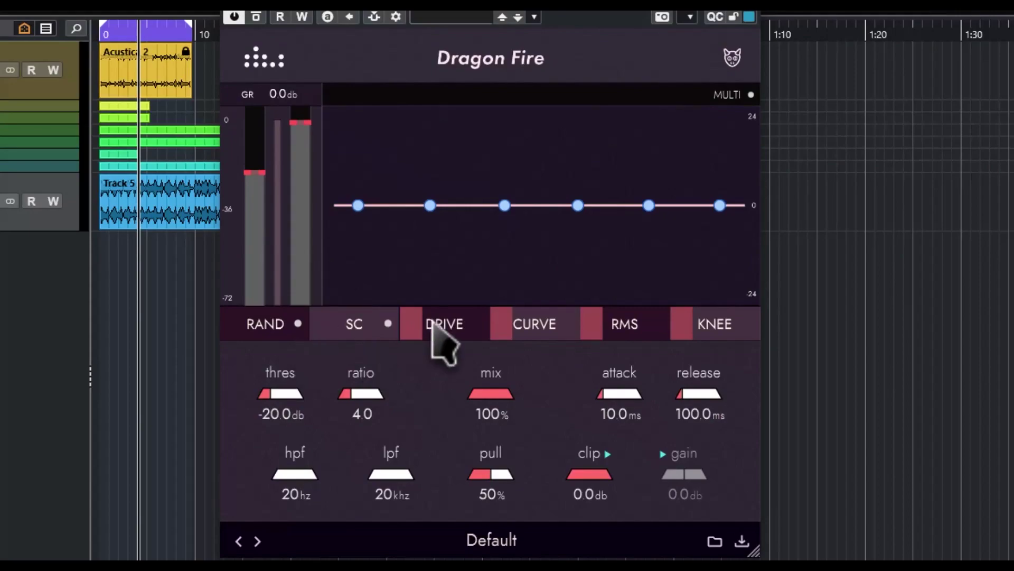
pyautogui.click(430, 205)
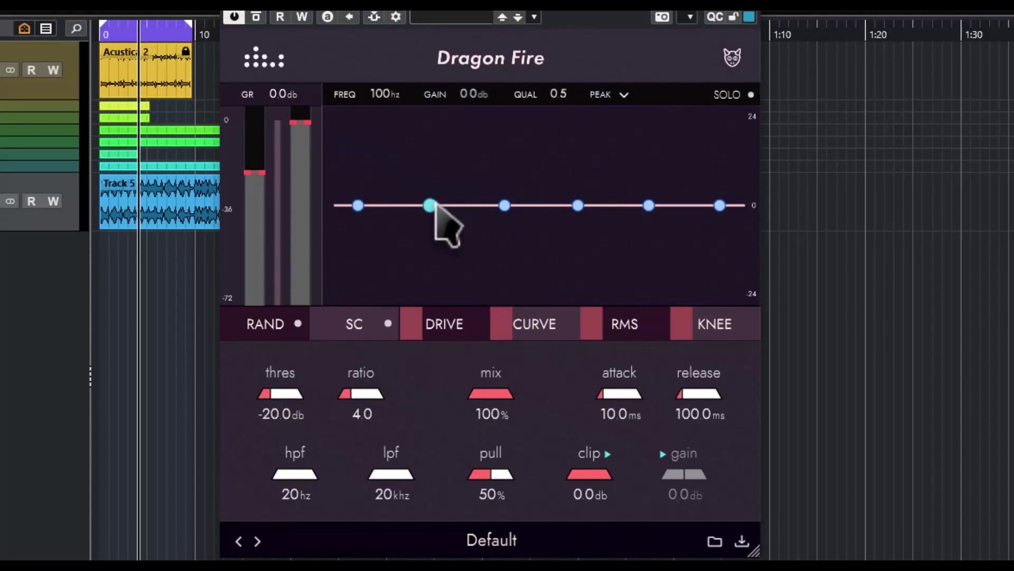
pyautogui.moveTo(431, 206); pyautogui.dragTo(432, 181)
pyautogui.scroll(-3, 432, 182)
pyautogui.scroll(5, 432, 182)
pyautogui.scroll(-4, 432, 183)
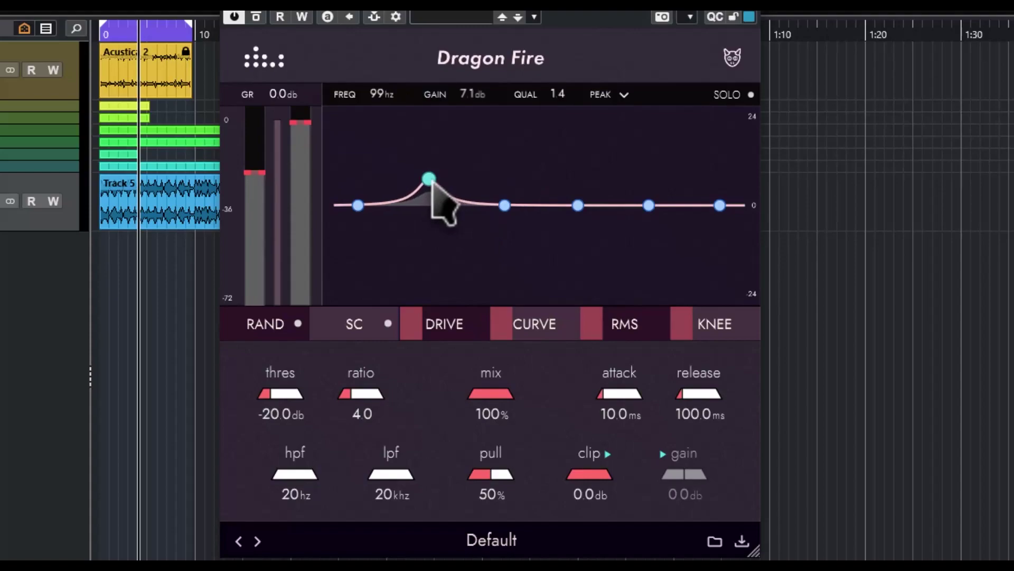
# - Try the second EQ band as a low shelf, a high shelf and a low shelf again, moving its point to reshape the curve
pyautogui.click(625, 96)
pyautogui.click(641, 118)
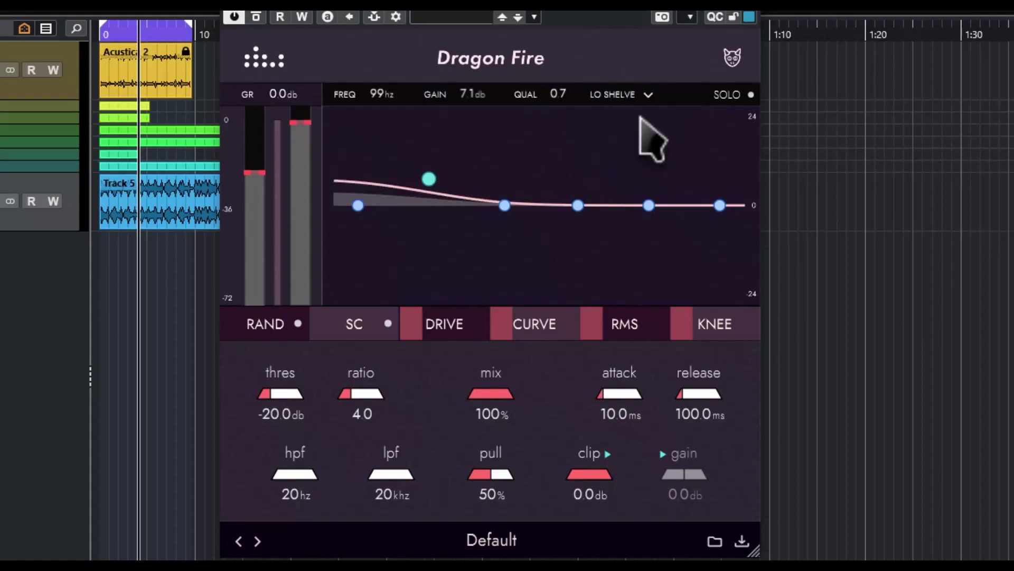
pyautogui.click(642, 95)
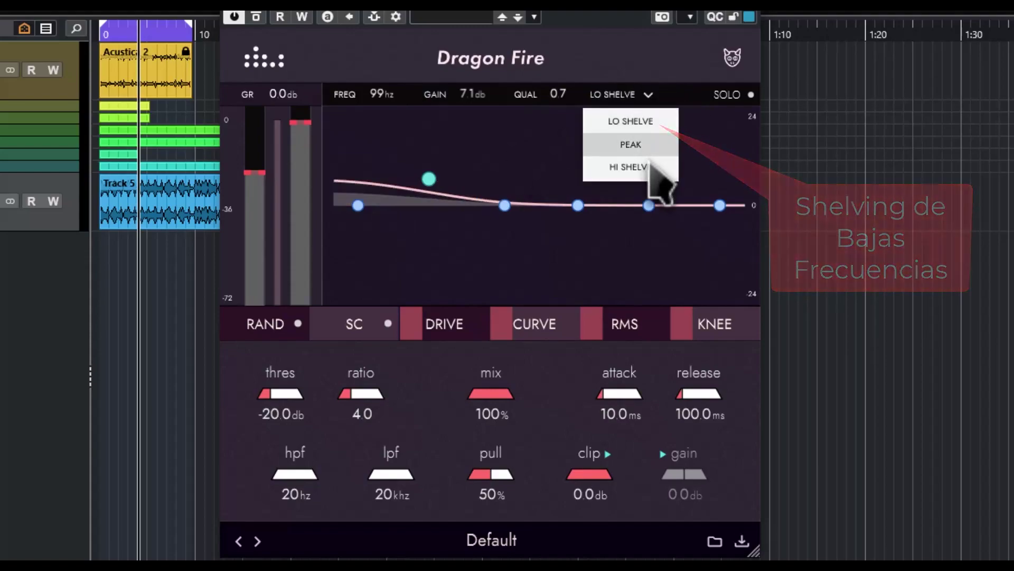
pyautogui.click(629, 166)
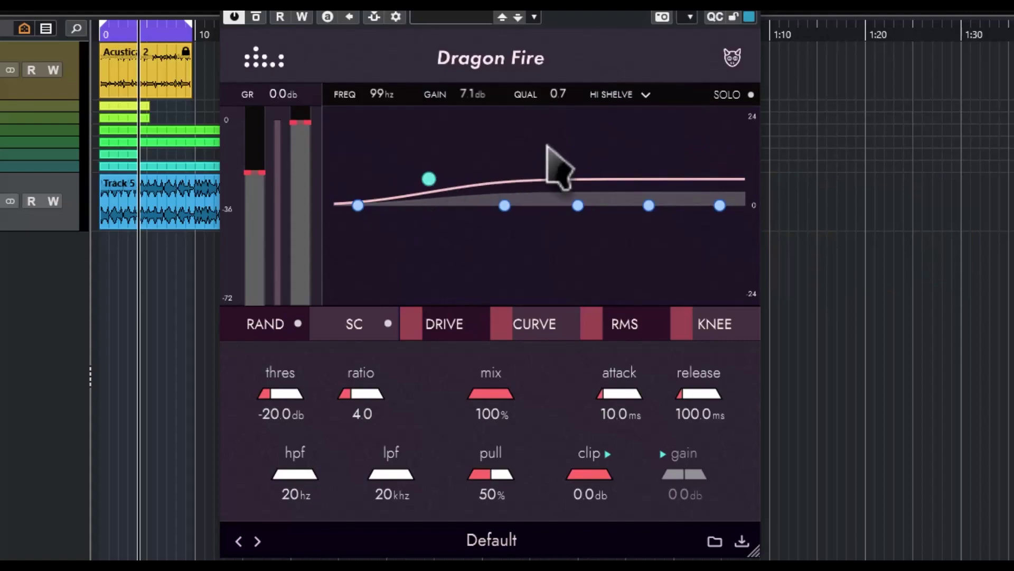
pyautogui.moveTo(429, 178)
pyautogui.mouseDown()
pyautogui.moveTo(441, 225)
pyautogui.moveTo(442, 188)
pyautogui.mouseUp()
pyautogui.click(640, 95)
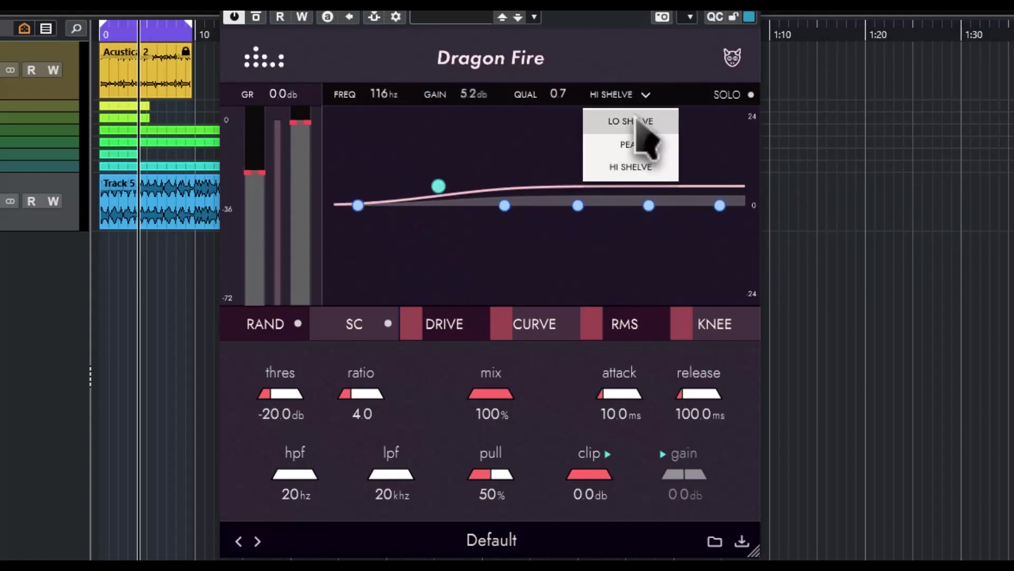
pyautogui.click(636, 120)
pyautogui.moveTo(438, 187); pyautogui.dragTo(456, 163)
# - Return the second EQ band to Peak and cut it about 5.8 dB at 99 Hz with a quality of 1.9
pyautogui.click(623, 95)
pyautogui.click(636, 142)
pyautogui.moveTo(447, 199); pyautogui.dragTo(431, 229)
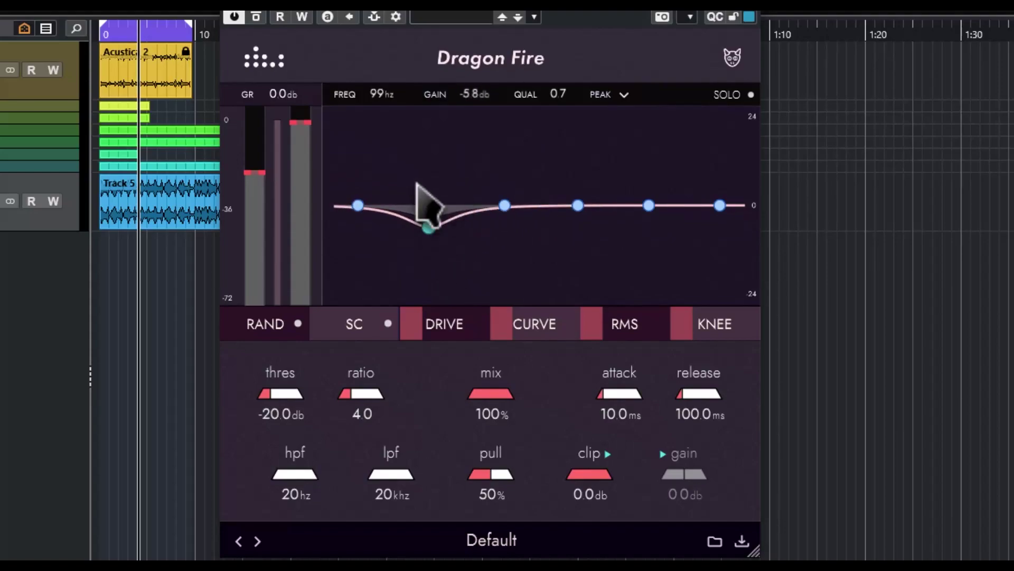
pyautogui.scroll(-3, 424, 222)
pyautogui.scroll(4, 430, 226)
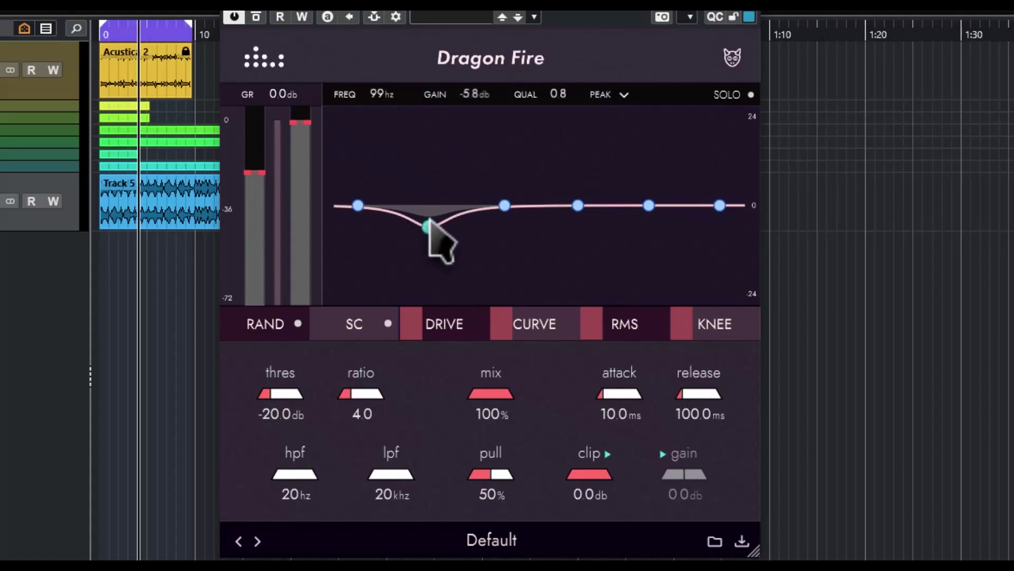
pyautogui.moveTo(556, 96); pyautogui.dragTo(544, 53)
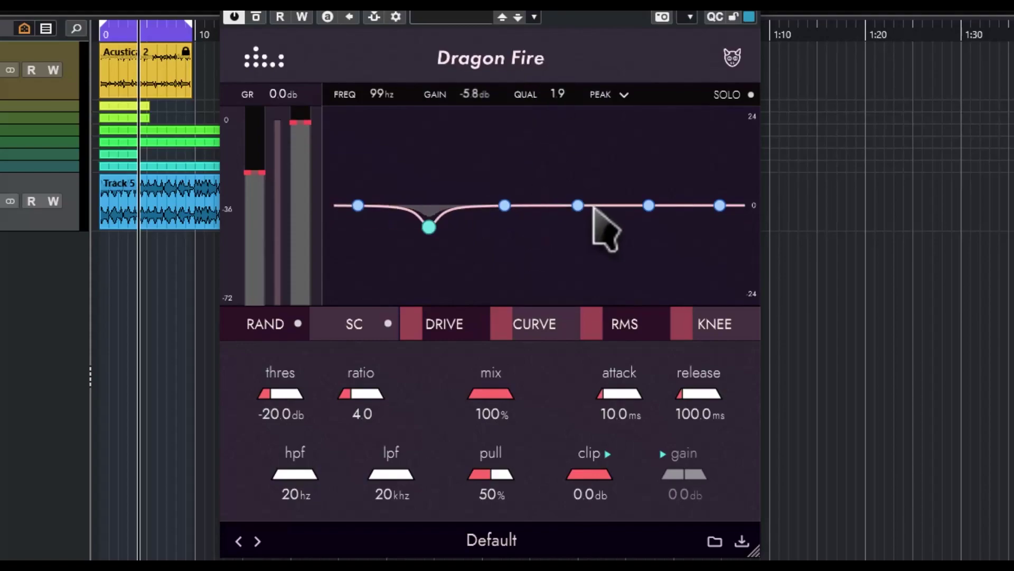
# - Cut the fourth EQ band about 8.4 dB at 1.3 kHz with a quality of 2.4
pyautogui.click(578, 205)
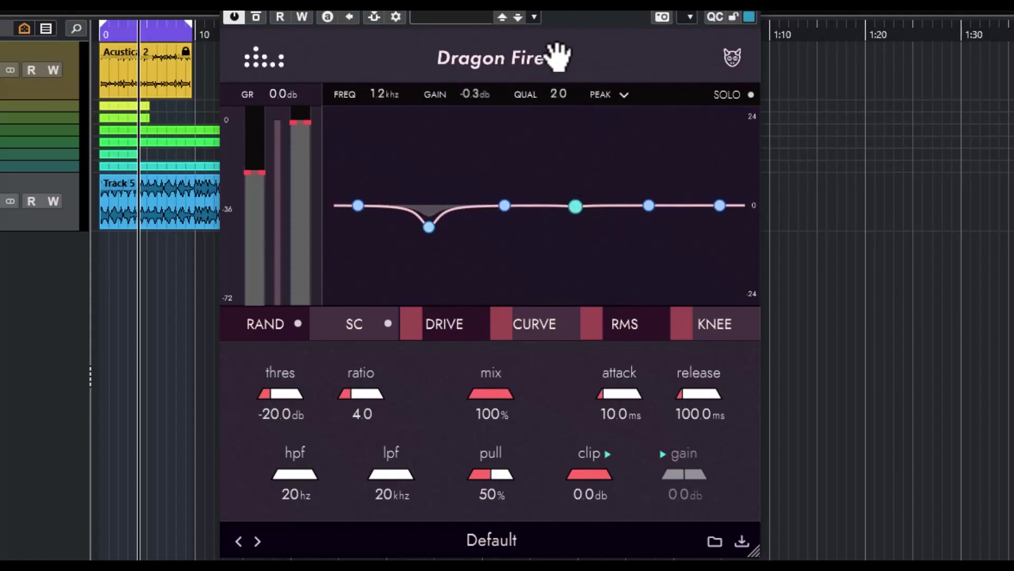
pyautogui.moveTo(576, 206); pyautogui.dragTo(582, 236)
pyautogui.moveTo(562, 119); pyautogui.dragTo(572, 63)
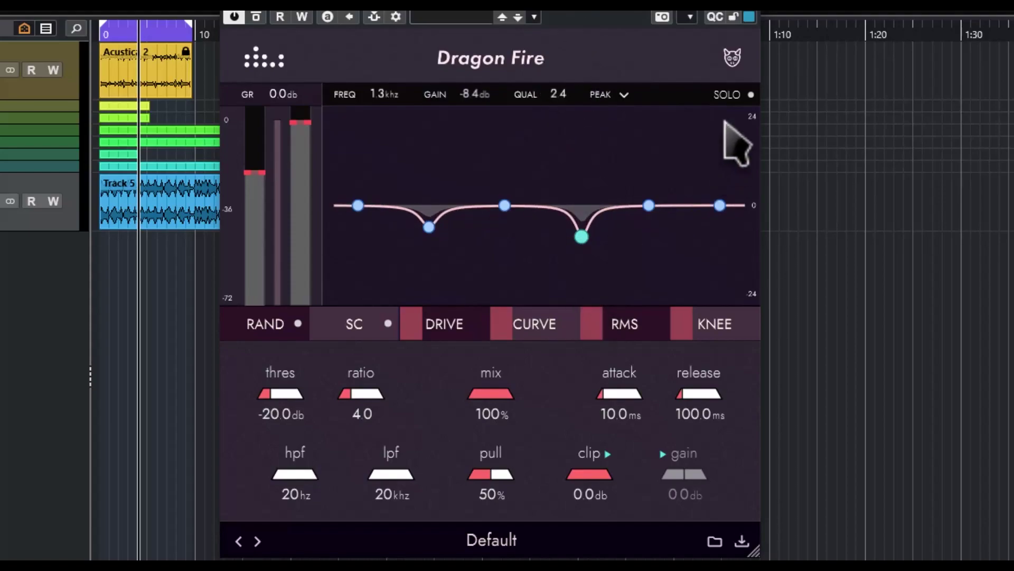
# - Solo the fourth EQ band while reshaping it to about -4.5 dB at 1.5 kHz with a quality of 0.5, and turn solo off
pyautogui.click(748, 93)
pyautogui.scroll(3, 584, 239)
pyautogui.scroll(-4, 583, 239)
pyautogui.moveTo(583, 239)
pyautogui.mouseDown()
pyautogui.moveTo(576, 169)
pyautogui.moveTo(582, 183)
pyautogui.moveTo(589, 168)
pyautogui.moveTo(592, 224)
pyautogui.mouseUp()
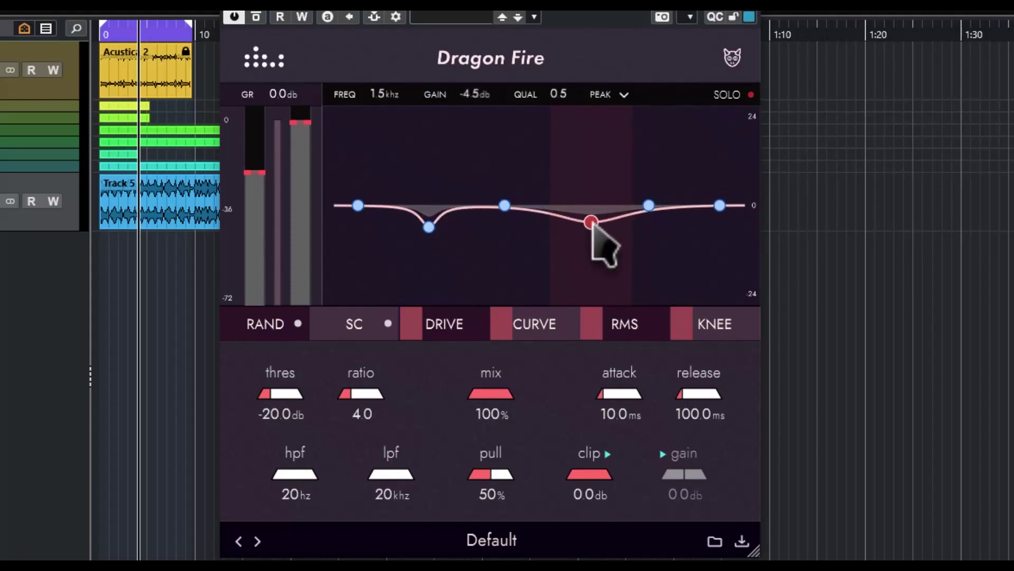
pyautogui.click(752, 95)
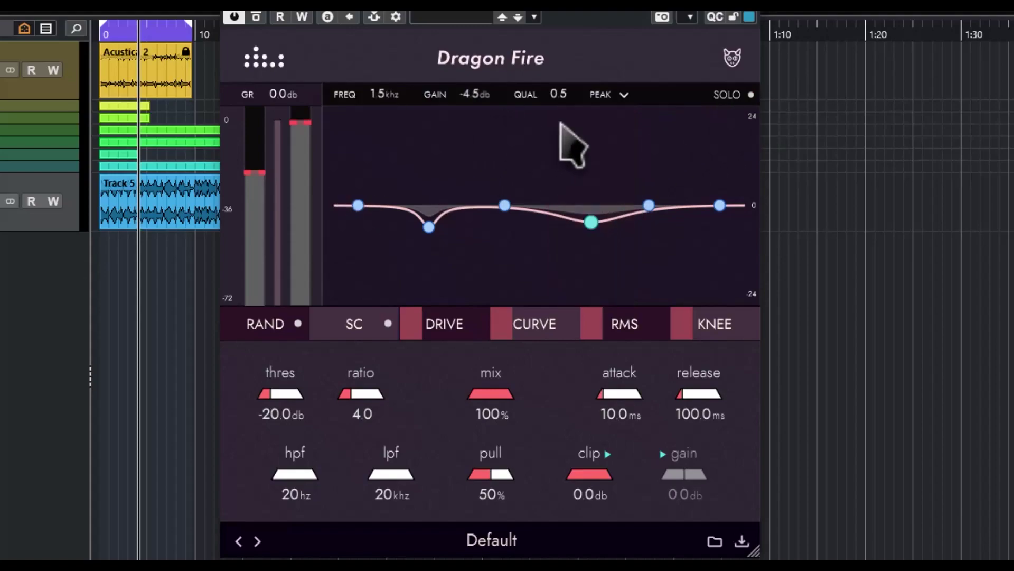
# - Turn on the compressor's Multi mode
pyautogui.click(719, 101)
pyautogui.click(720, 97)
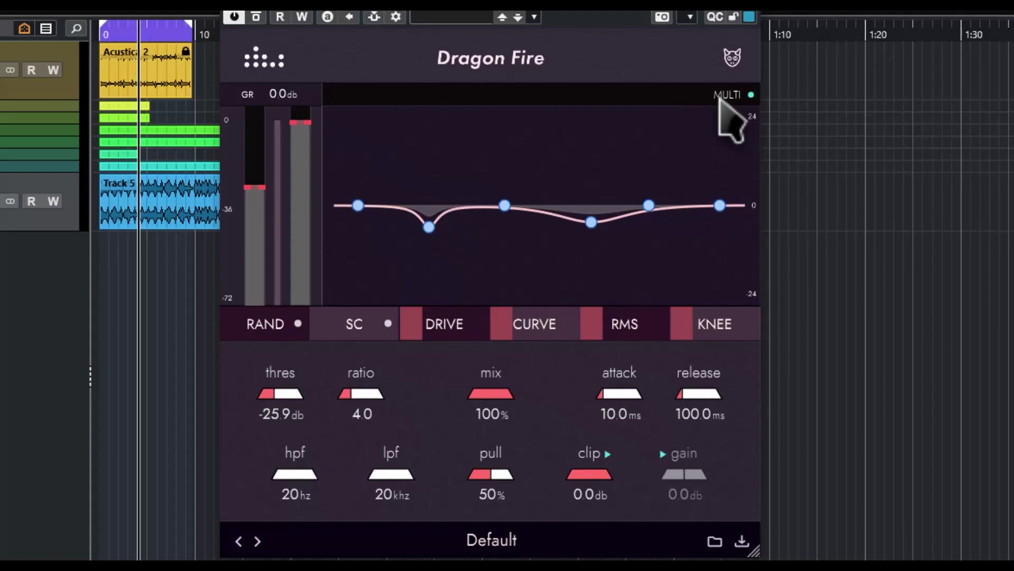
# - Randomize the EQ curve several times and reset all bands to a flat line
pyautogui.click(290, 331)
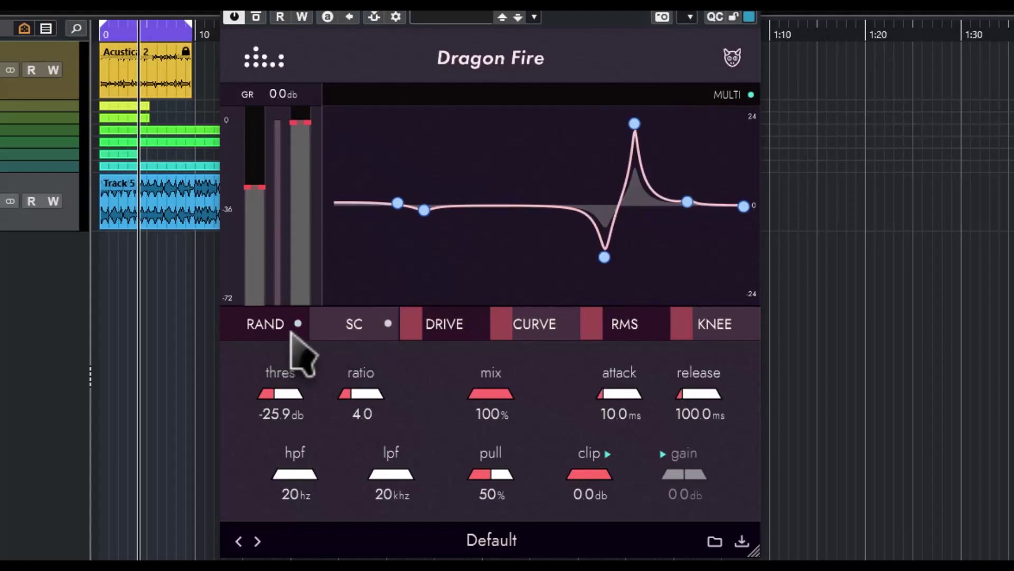
pyautogui.click(285, 329)
pyautogui.click(285, 329)
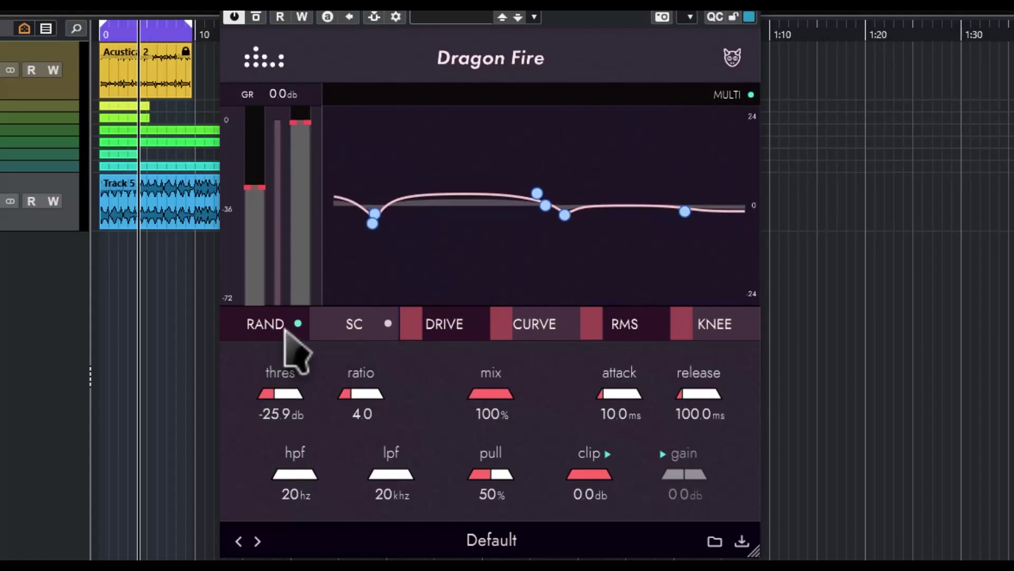
pyautogui.click(285, 329)
pyautogui.click(285, 328)
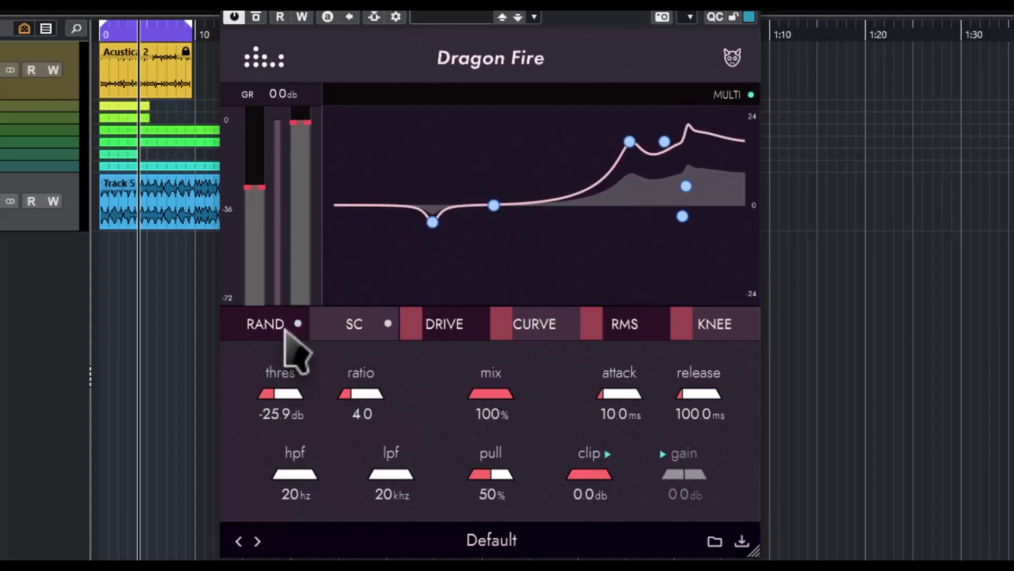
pyautogui.click(286, 329)
pyautogui.click(286, 328)
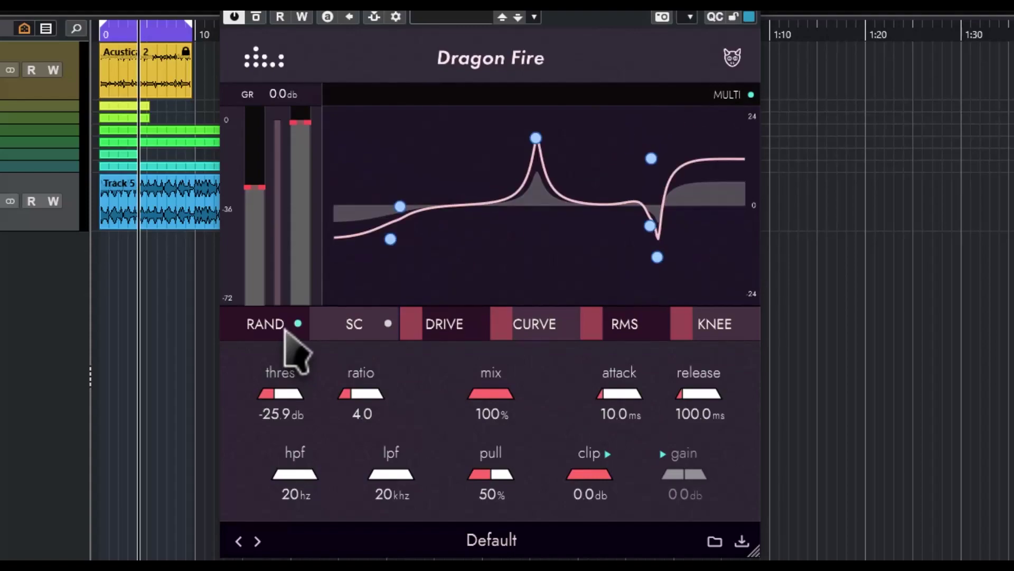
pyautogui.click(285, 329)
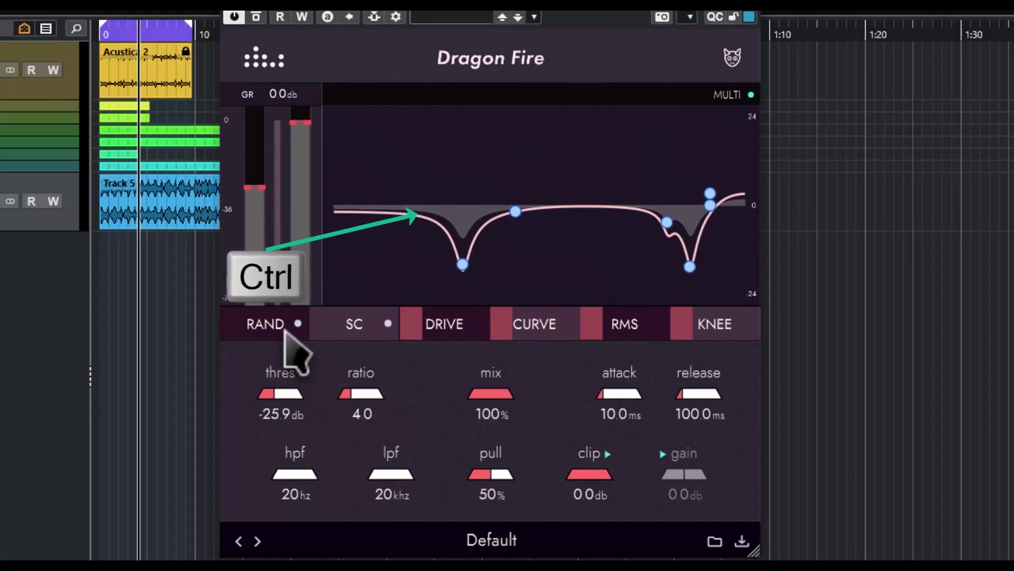
pyautogui.keyDown('ctrl'); pyautogui.click(285, 329); pyautogui.keyUp('ctrl')
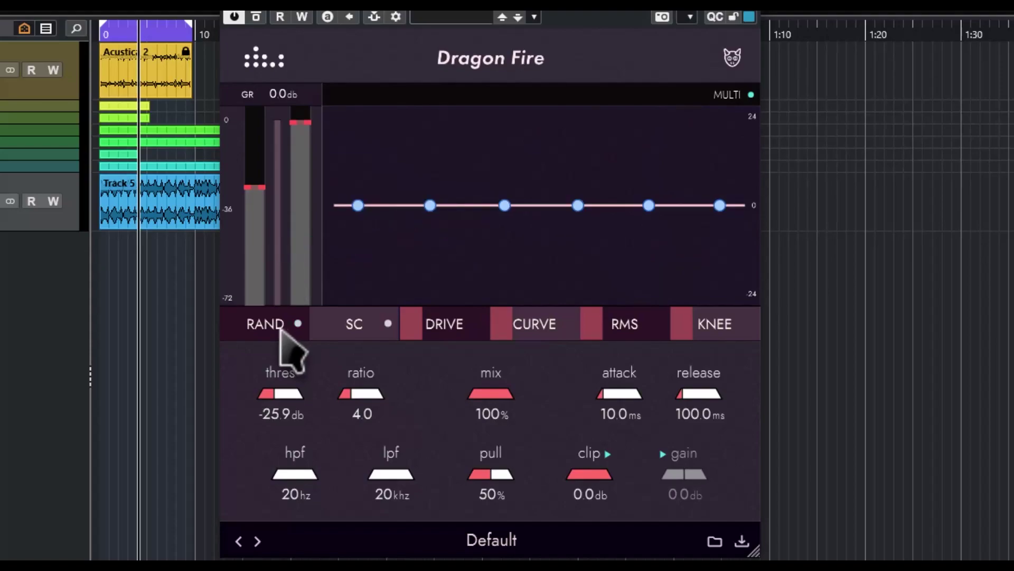
# - Enable the compressor's side-chain input and set the drive to 64%
pyautogui.click(346, 327)
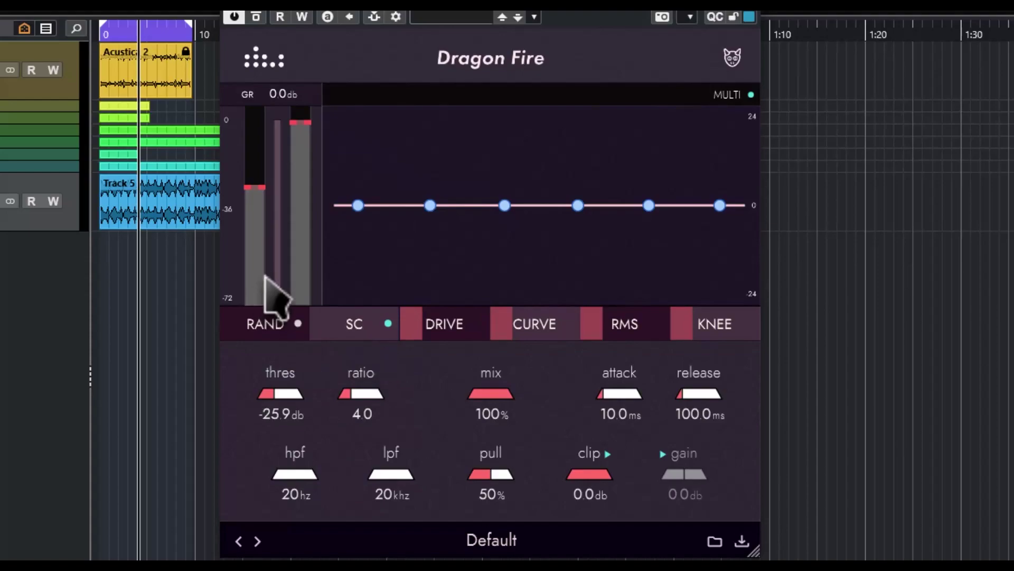
pyautogui.click(372, 17)
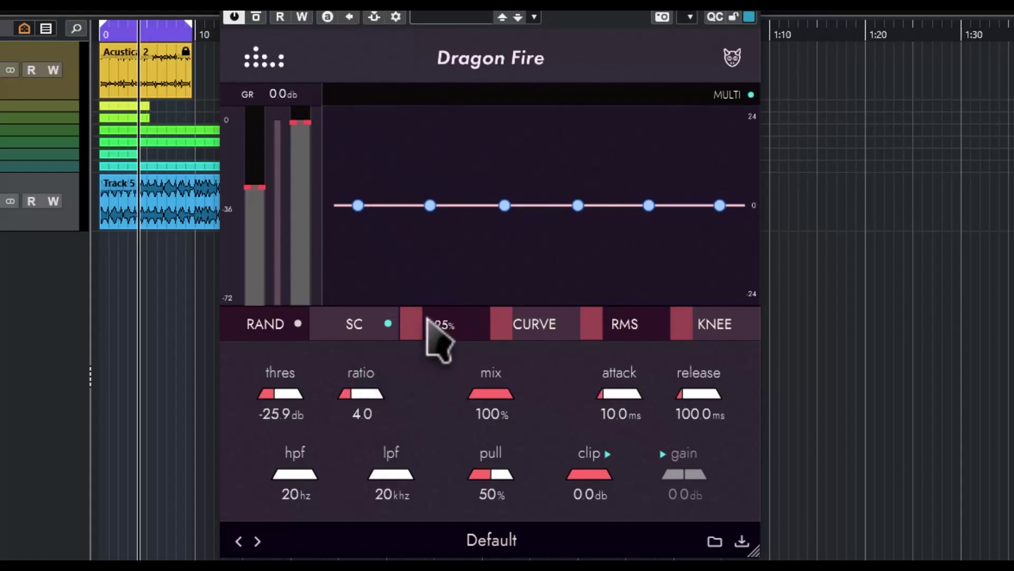
pyautogui.moveTo(429, 299); pyautogui.dragTo(441, 341)
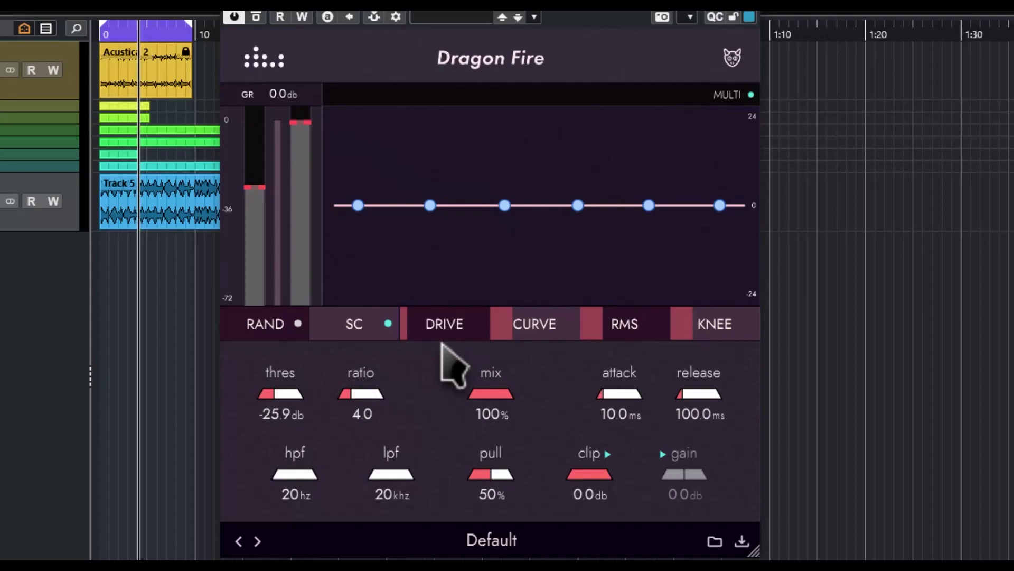
pyautogui.moveTo(442, 342); pyautogui.dragTo(477, 328)
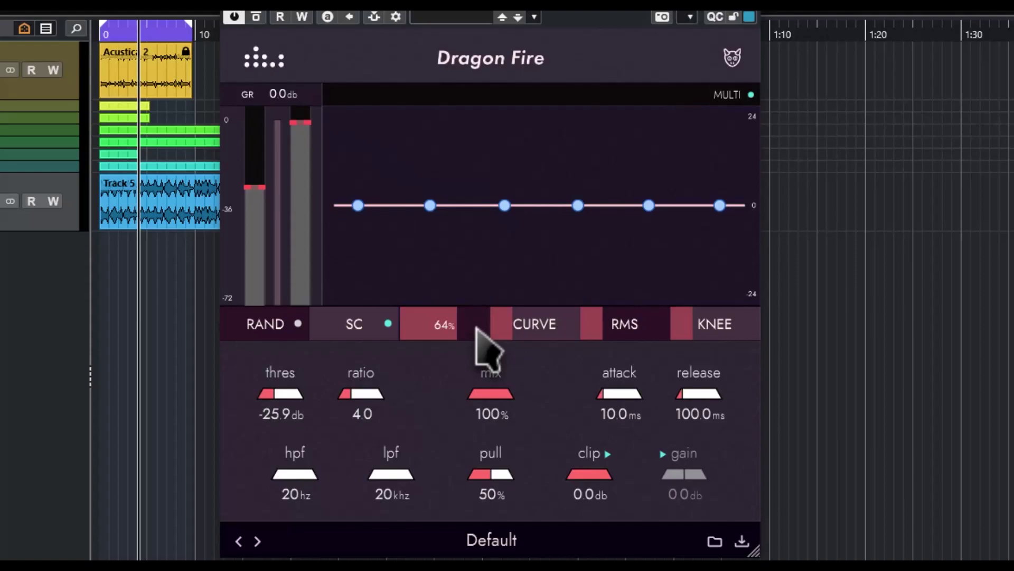
# - Try lower and higher Curve amounts and leave it moderately raised, a little under half
pyautogui.moveTo(511, 329)
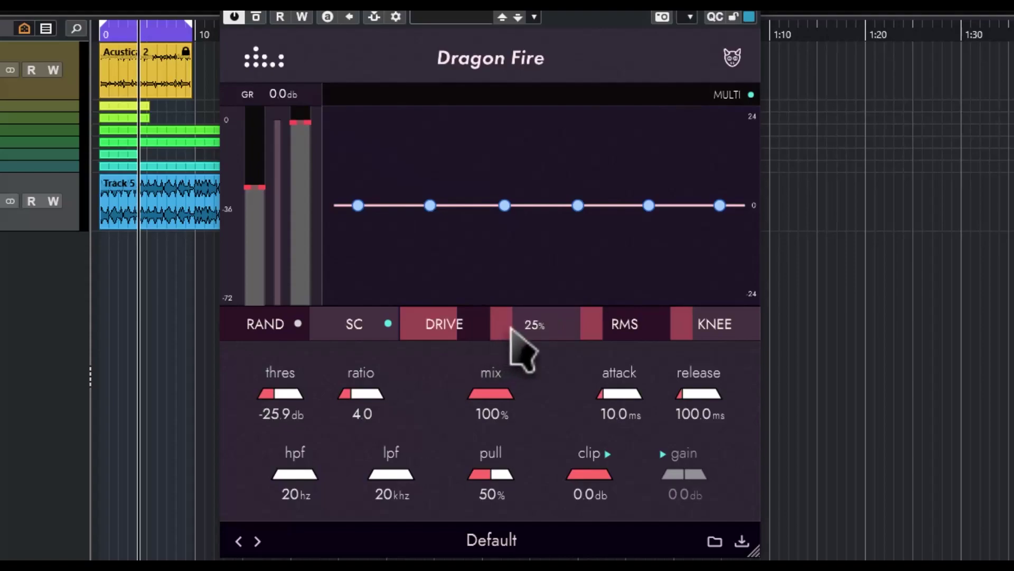
pyautogui.moveTo(528, 340); pyautogui.dragTo(503, 325)
pyautogui.moveTo(570, 342); pyautogui.dragTo(538, 341)
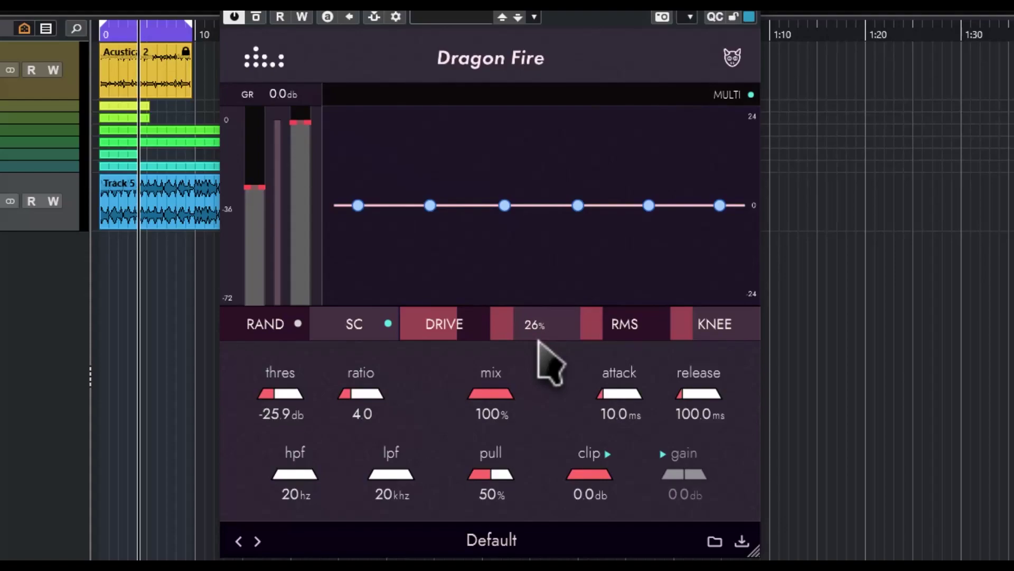
pyautogui.moveTo(533, 330); pyautogui.dragTo(546, 332)
# - Sweep the RMS amount through its full range, leave it near maximum, and raise the Knee to a little under half
pyautogui.moveTo(636, 336)
pyautogui.moveTo(624, 329); pyautogui.dragTo(905, 346)
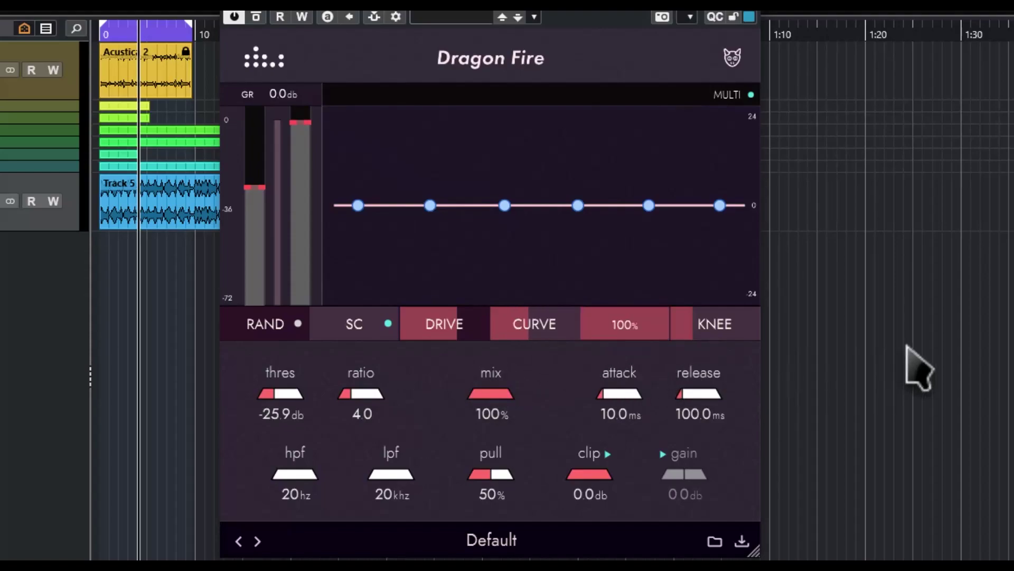
pyautogui.moveTo(761, 399); pyautogui.dragTo(652, 419)
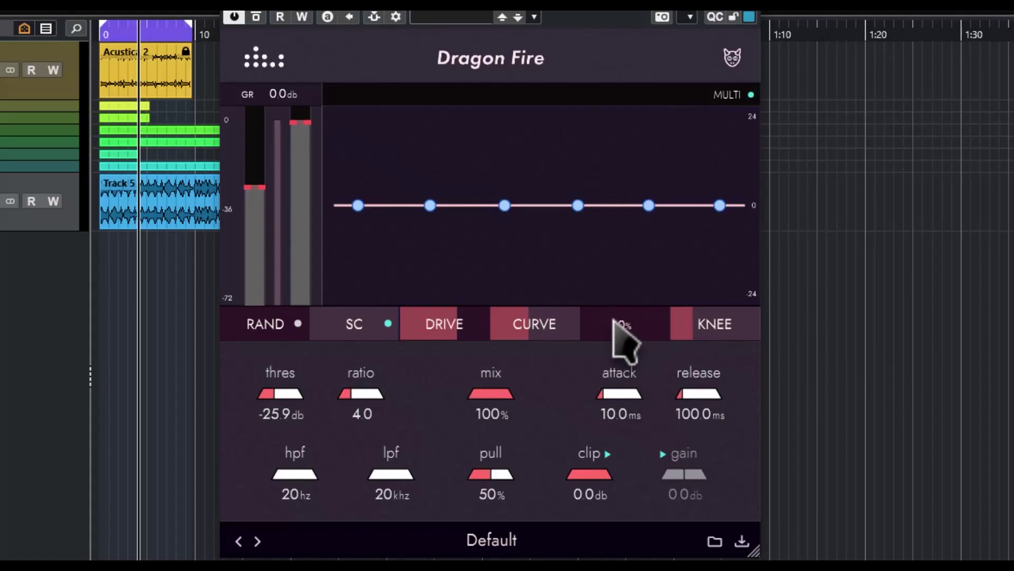
pyautogui.click(618, 325)
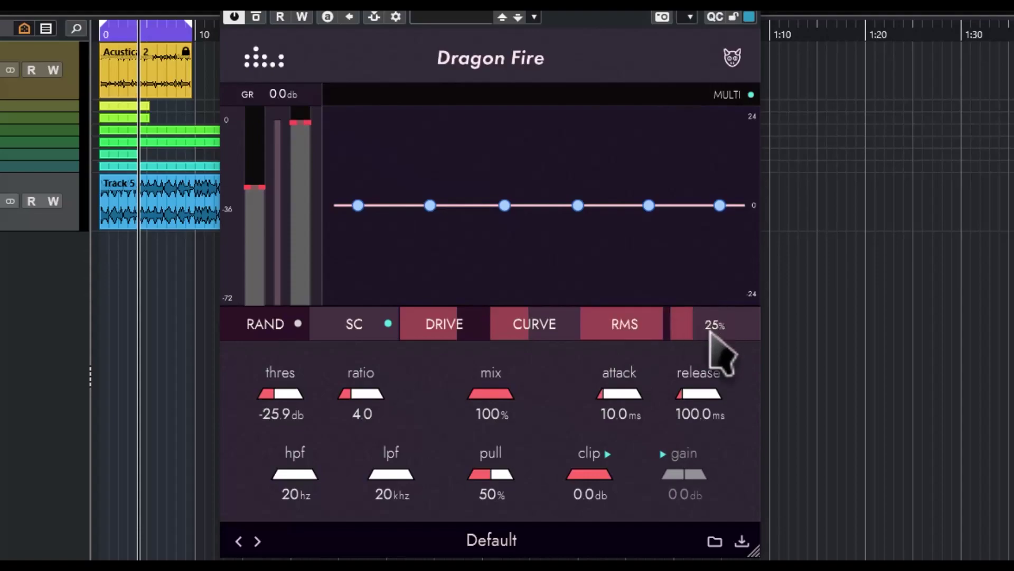
pyautogui.moveTo(710, 328)
pyautogui.mouseDown()
pyautogui.moveTo(721, 328)
pyautogui.moveTo(700, 351)
pyautogui.moveTo(815, 344)
pyautogui.moveTo(738, 367)
pyautogui.moveTo(712, 335)
pyautogui.moveTo(731, 346)
pyautogui.moveTo(720, 335)
pyautogui.moveTo(699, 340)
pyautogui.moveTo(728, 330)
pyautogui.moveTo(720, 356)
pyautogui.moveTo(808, 331)
pyautogui.moveTo(760, 305)
pyautogui.moveTo(700, 303)
pyautogui.moveTo(816, 307)
pyautogui.moveTo(779, 290)
pyautogui.moveTo(714, 326)
pyautogui.moveTo(695, 344)
pyautogui.moveTo(704, 347)
pyautogui.moveTo(702, 313)
pyautogui.mouseUp()
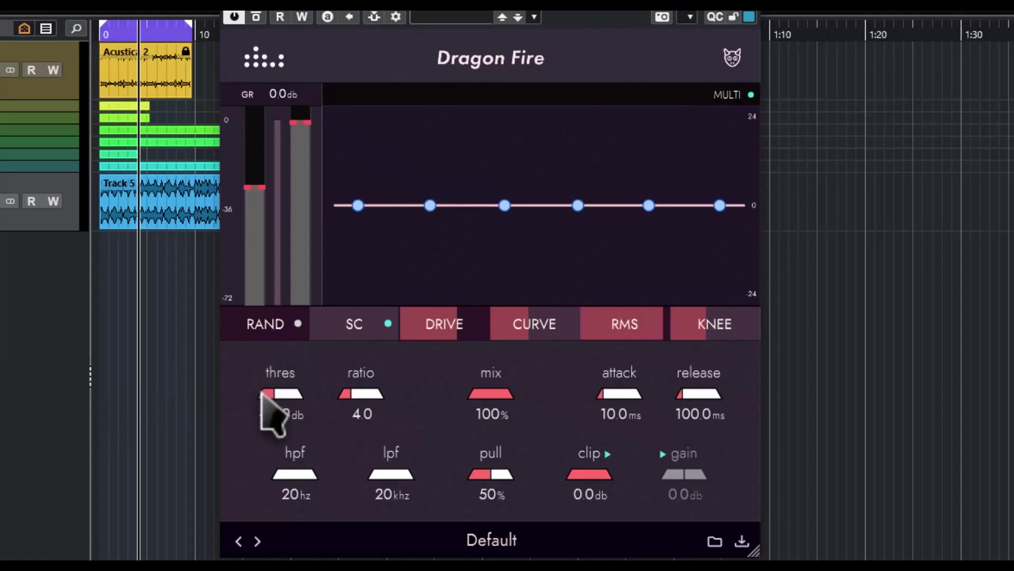
# - Set the compressor's threshold to -31.7 dB, the ratio to 7.2 and the mix to 50%
pyautogui.moveTo(264, 402)
pyautogui.mouseDown()
pyautogui.moveTo(317, 403)
pyautogui.moveTo(265, 424)
pyautogui.moveTo(285, 401)
pyautogui.moveTo(313, 403)
pyautogui.moveTo(267, 399)
pyautogui.mouseUp()
pyautogui.moveTo(356, 400)
pyautogui.mouseDown()
pyautogui.moveTo(439, 391)
pyautogui.moveTo(324, 412)
pyautogui.moveTo(370, 401)
pyautogui.mouseUp()
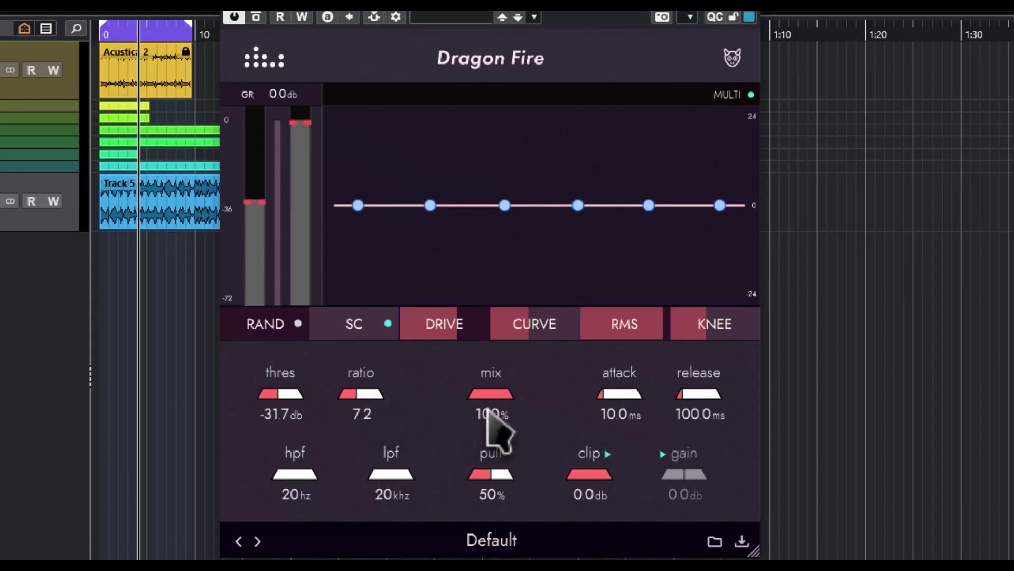
pyautogui.moveTo(452, 414); pyautogui.dragTo(476, 418)
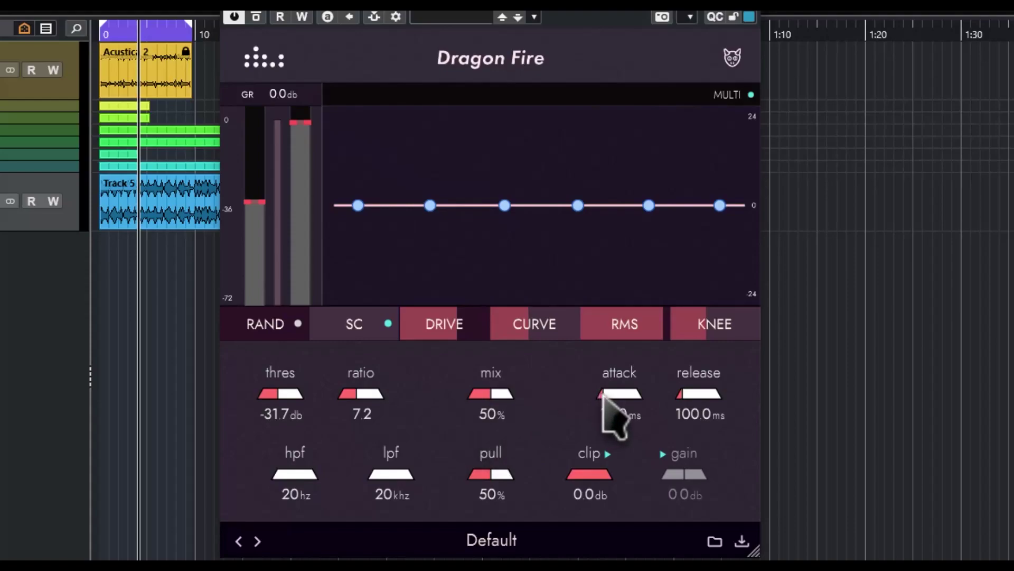
# - Set the attack to 2.4 ms and the release to 482.9 ms
pyautogui.moveTo(608, 394); pyautogui.dragTo(649, 417)
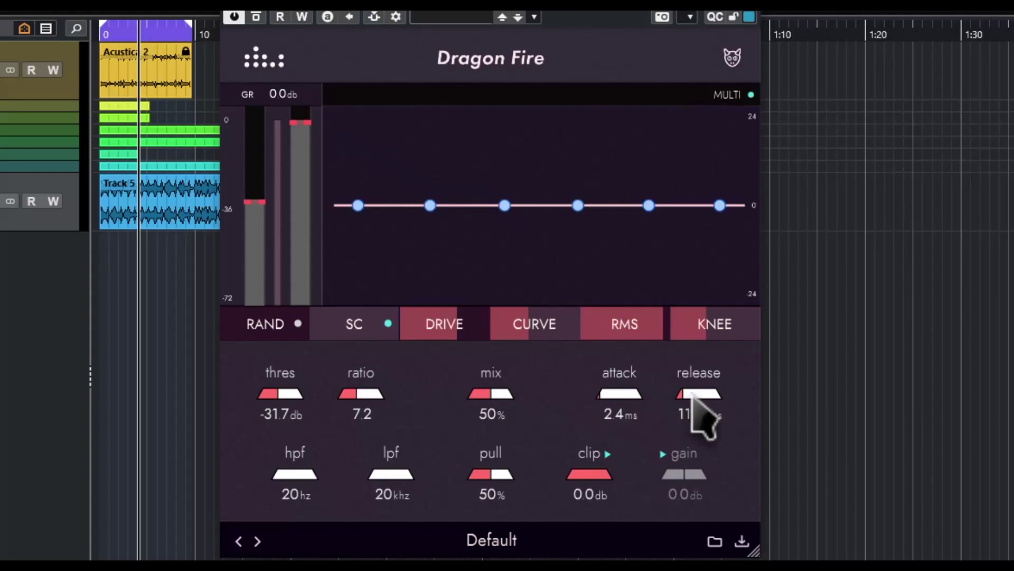
pyautogui.moveTo(707, 395)
pyautogui.mouseDown()
pyautogui.moveTo(819, 398)
pyautogui.moveTo(850, 389)
pyautogui.moveTo(529, 465)
pyautogui.moveTo(713, 400)
pyautogui.mouseUp()
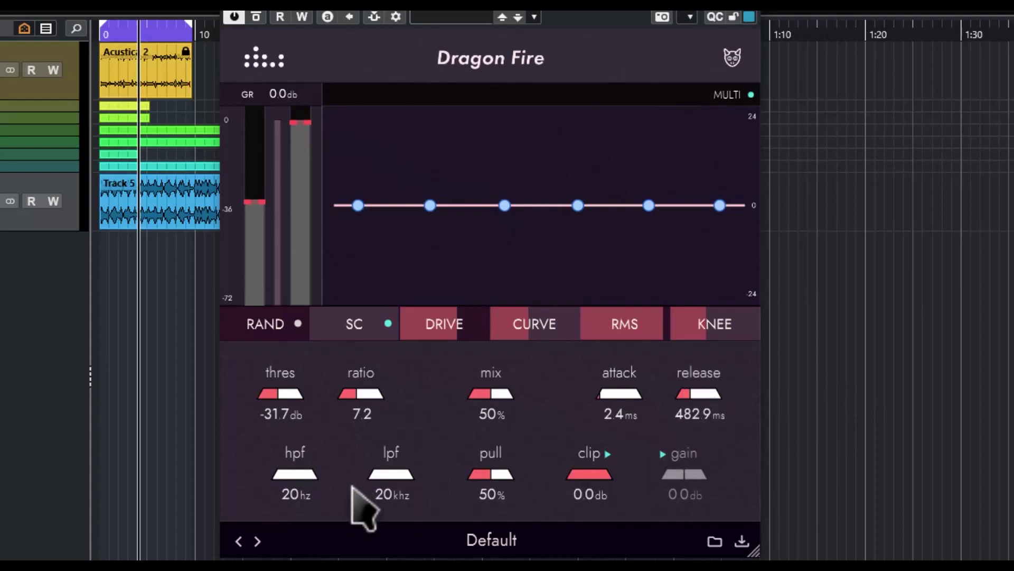
# - Set the hpf to 3.8 kHz and the lpf to 20 Hz, try the pull at 0%, and leave it at 43%
pyautogui.moveTo(306, 497)
pyautogui.mouseDown()
pyautogui.moveTo(408, 493)
pyautogui.moveTo(323, 491)
pyautogui.mouseUp()
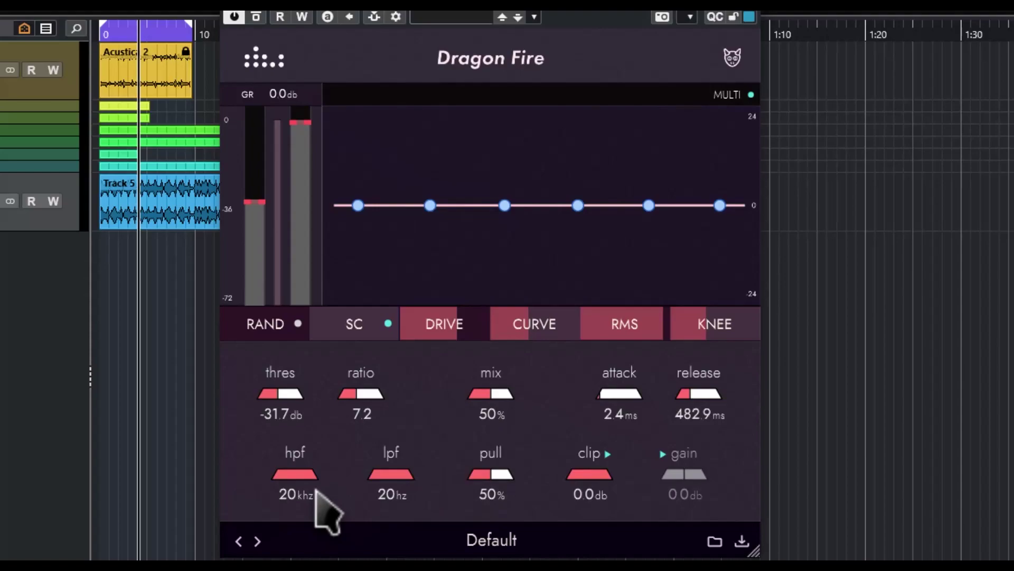
pyautogui.moveTo(306, 474); pyautogui.dragTo(380, 453)
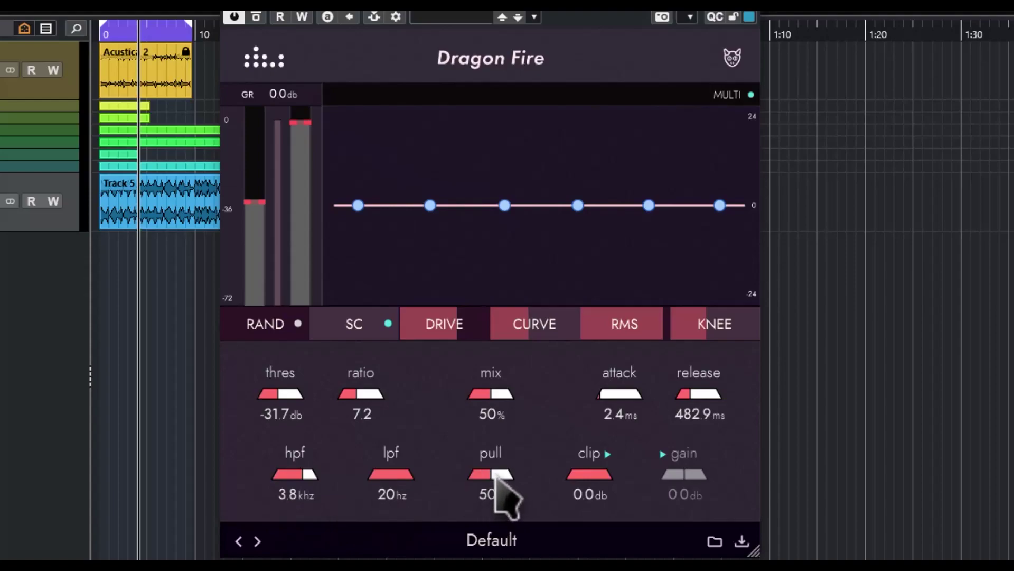
pyautogui.moveTo(496, 474); pyautogui.dragTo(445, 491)
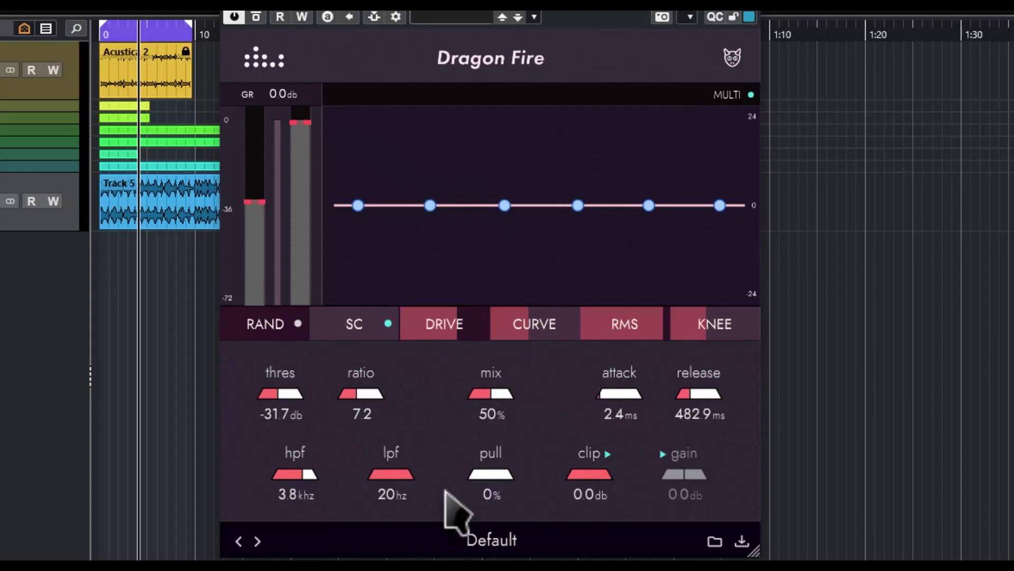
pyautogui.moveTo(446, 490); pyautogui.dragTo(521, 473)
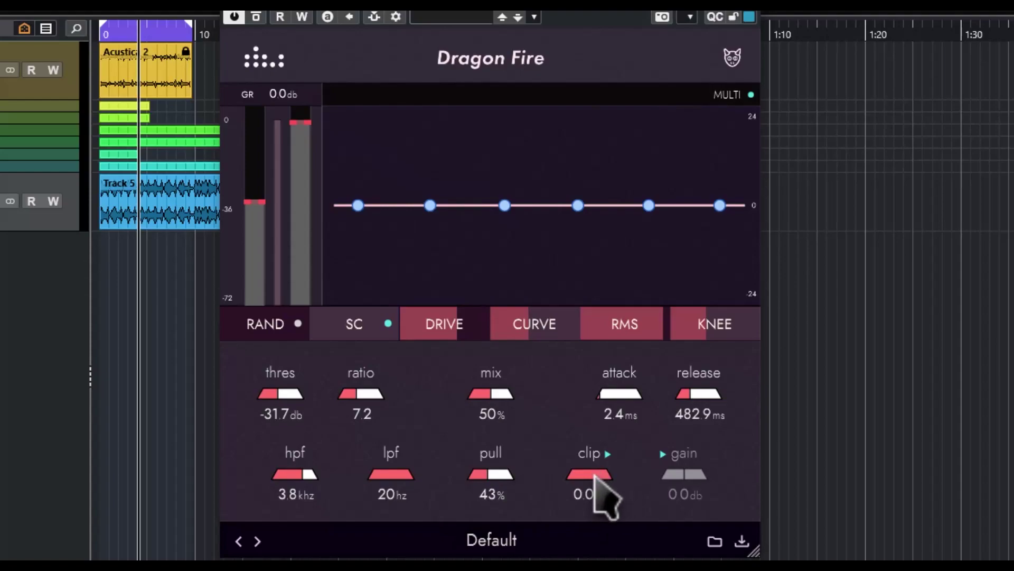
# - Set the clip level to -58.6 dB and the output gain to 4.6 dB
pyautogui.moveTo(596, 474); pyautogui.dragTo(607, 509)
pyautogui.moveTo(684, 474); pyautogui.dragTo(525, 539)
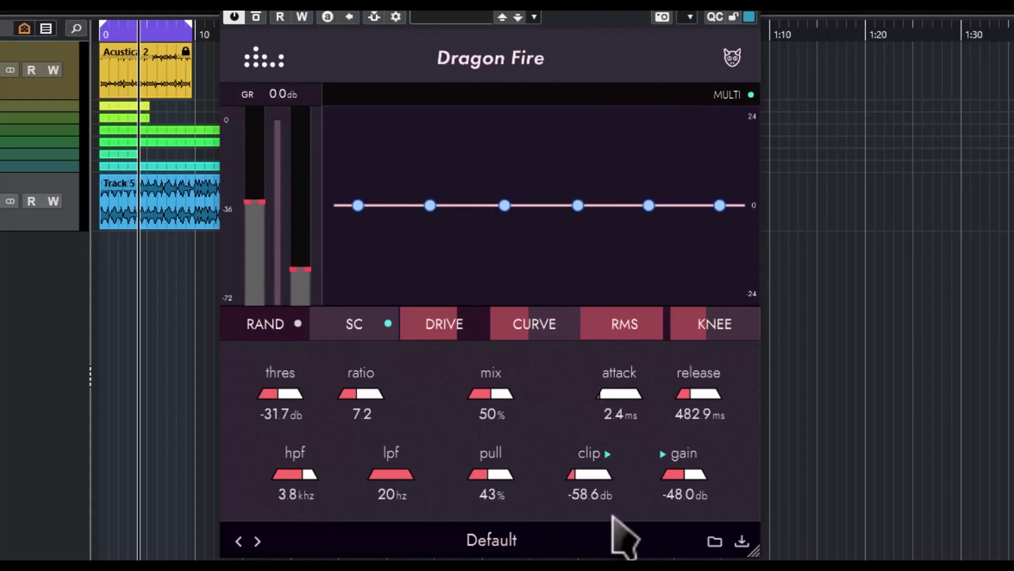
pyautogui.click(663, 453)
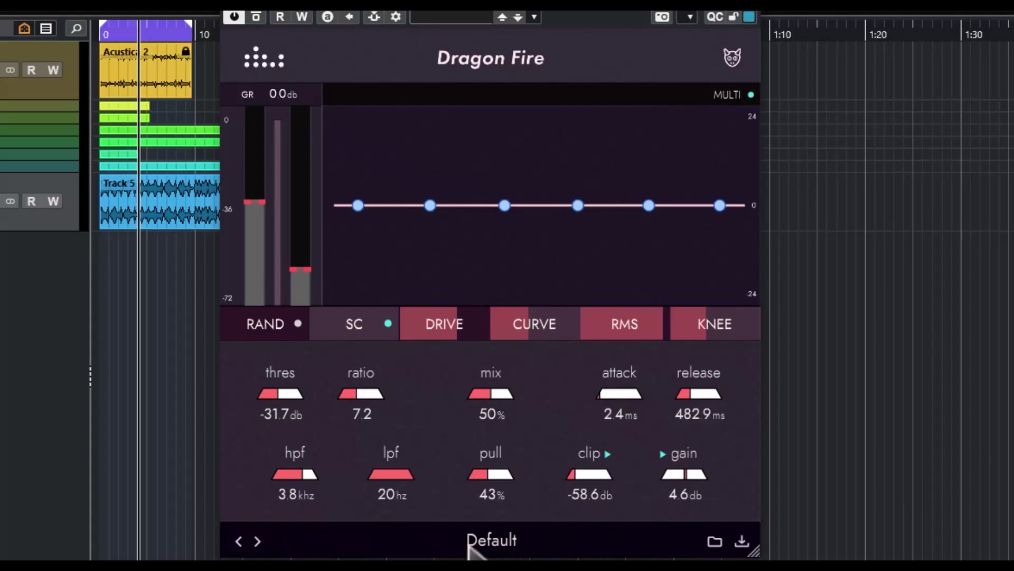
# - Step forward through the bass presets as far as Bass - Tight Low End
pyautogui.click(258, 541)
pyautogui.click(258, 540)
pyautogui.click(257, 540)
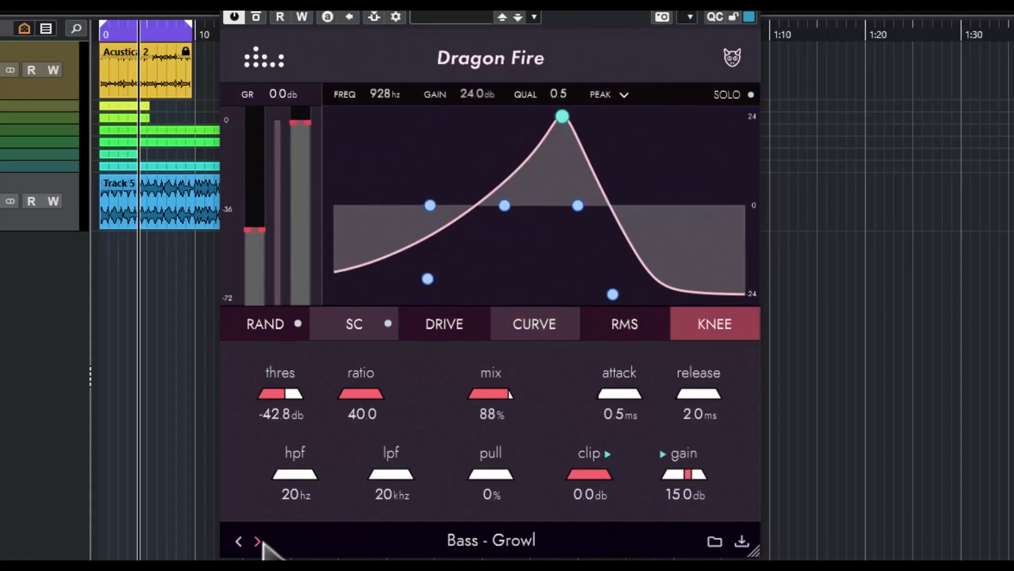
pyautogui.click(257, 540)
pyautogui.click(259, 541)
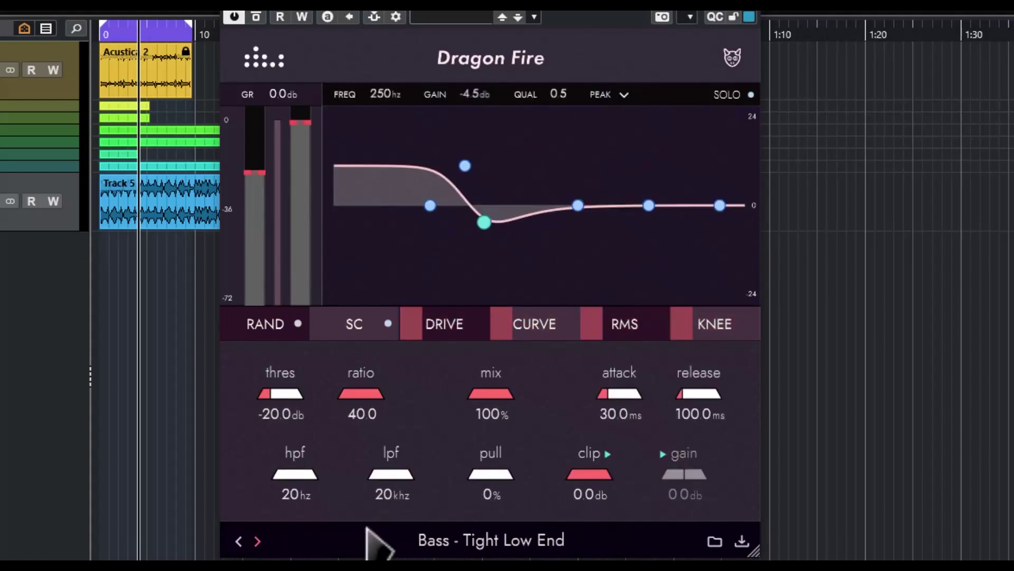
# - Look through the Dragon Fire preset files without loading one, and check the preset saving dialog without saving
pyautogui.click(715, 541)
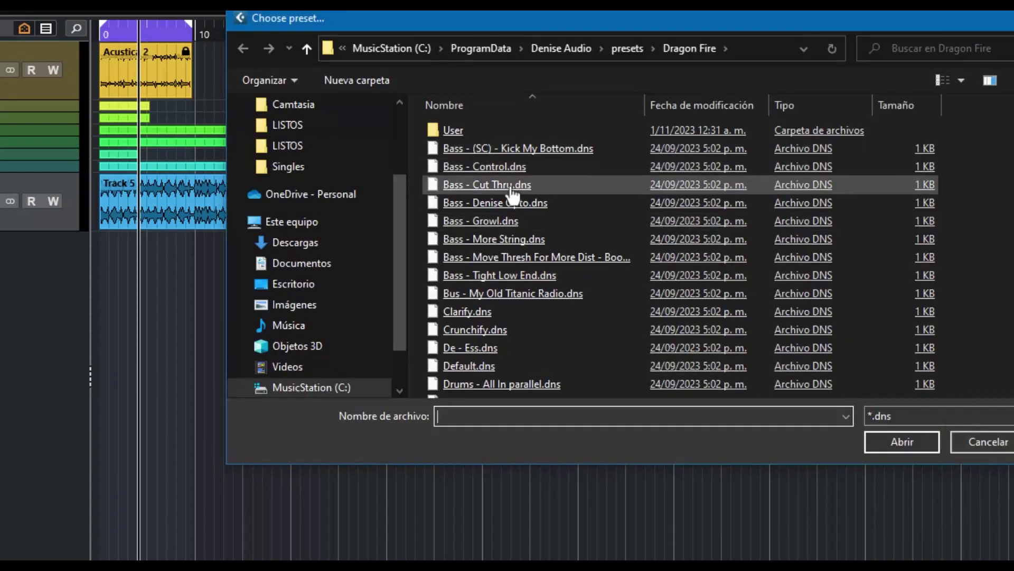
pyautogui.scroll(-2, 516, 191)
pyautogui.scroll(-8, 516, 190)
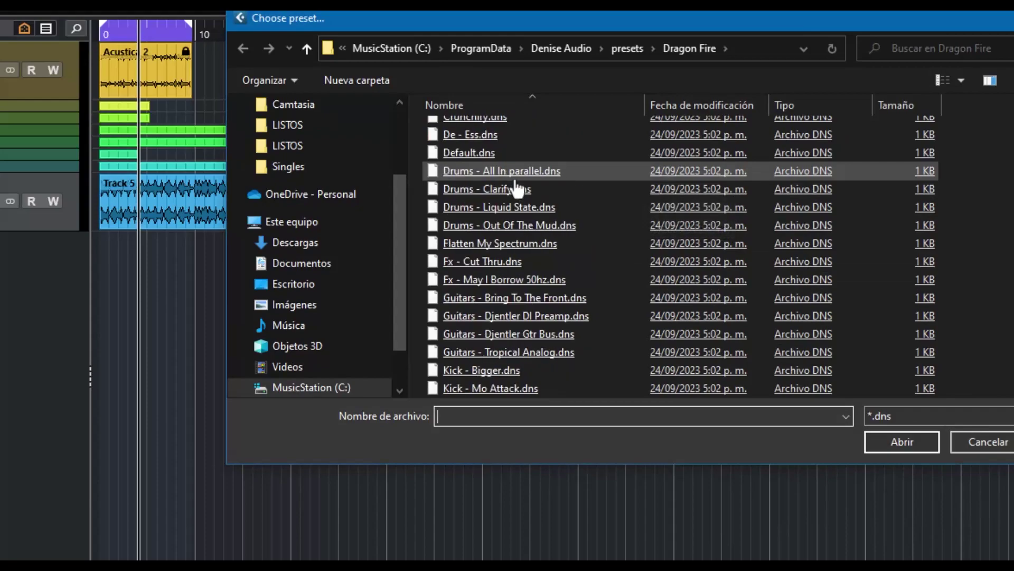
pyautogui.scroll(-8, 513, 194)
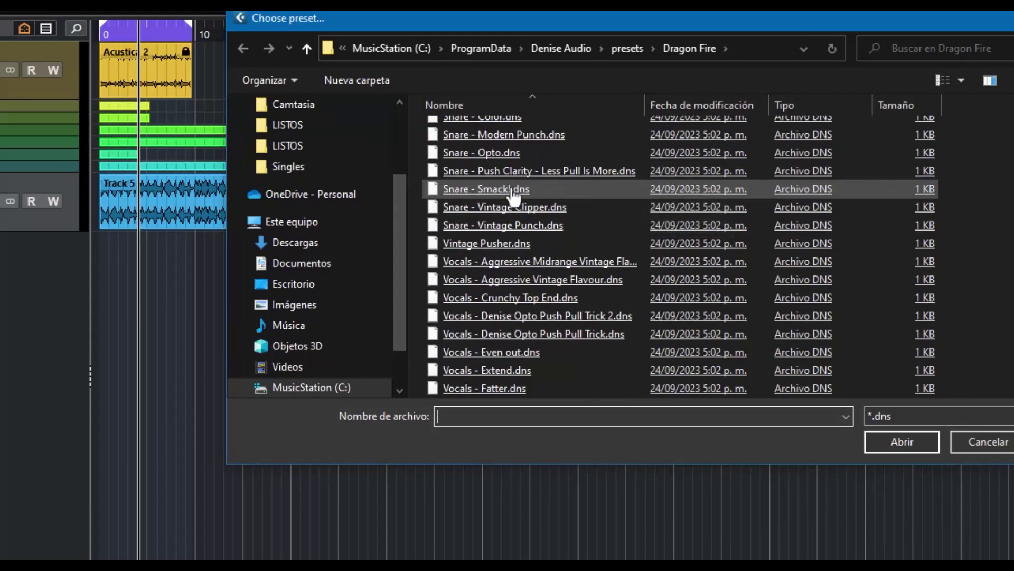
pyautogui.scroll(8, 506, 278)
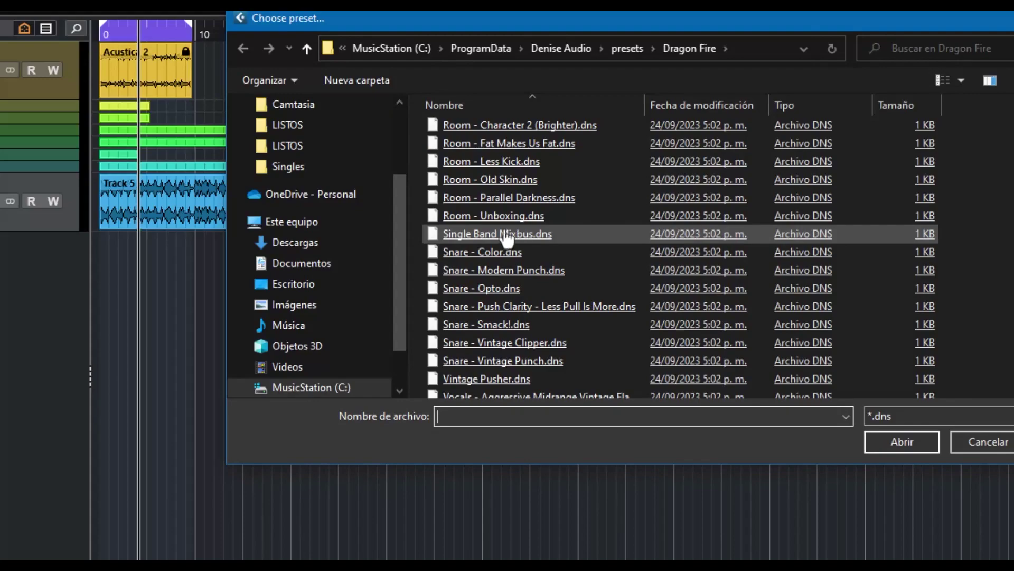
pyautogui.scroll(2, 502, 203)
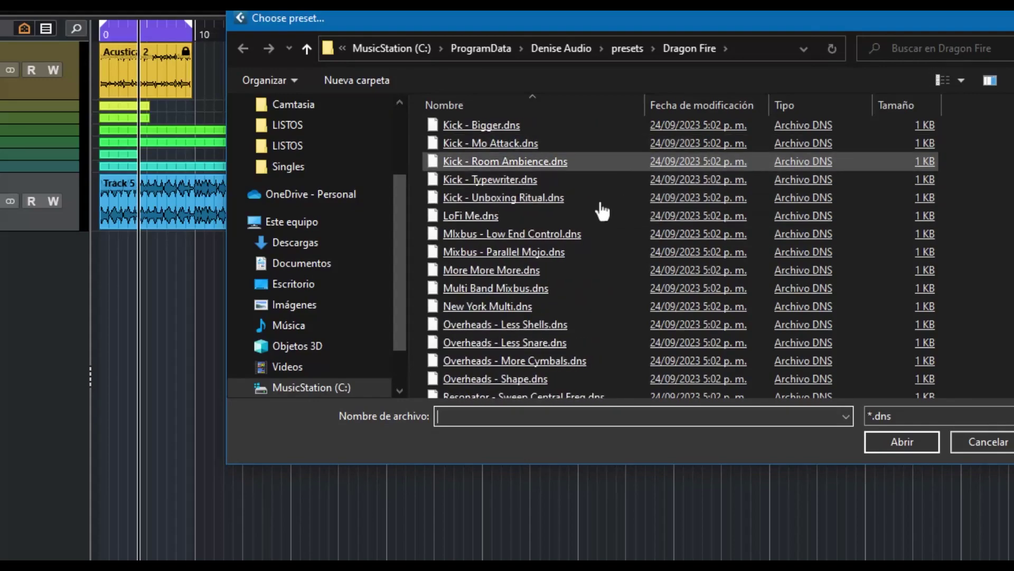
pyautogui.scroll(2, 432, 235)
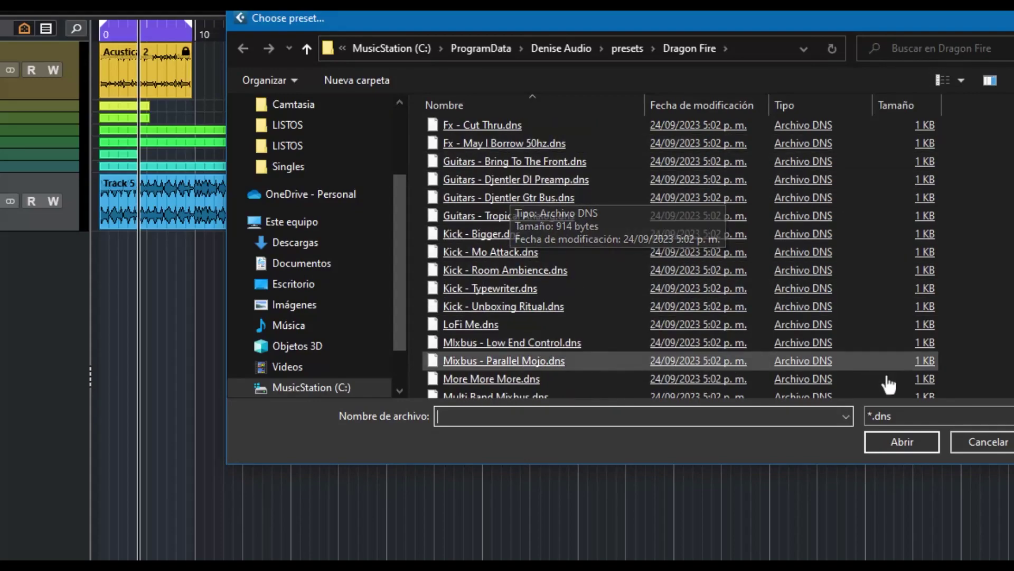
pyautogui.click(982, 442)
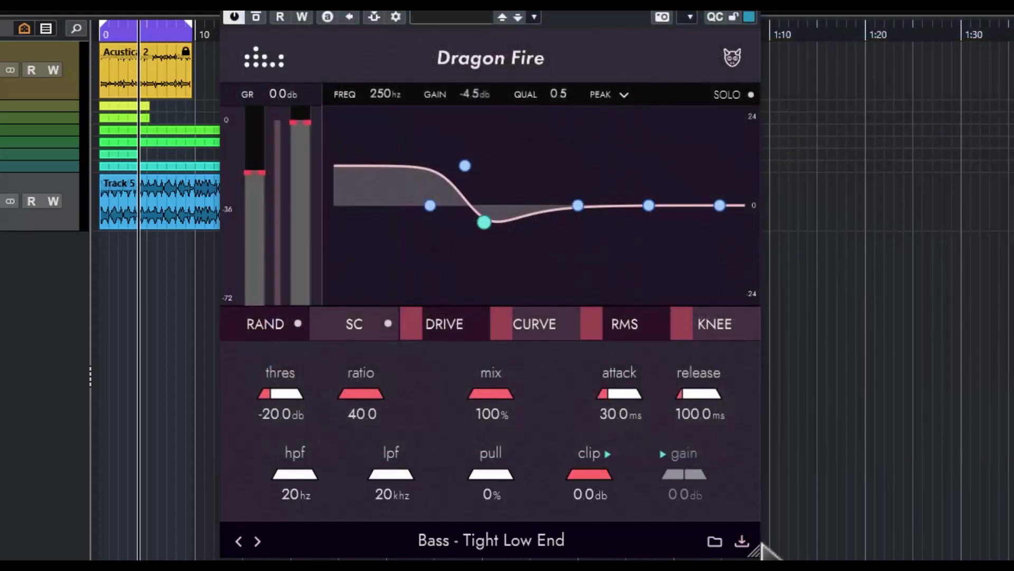
pyautogui.click(741, 540)
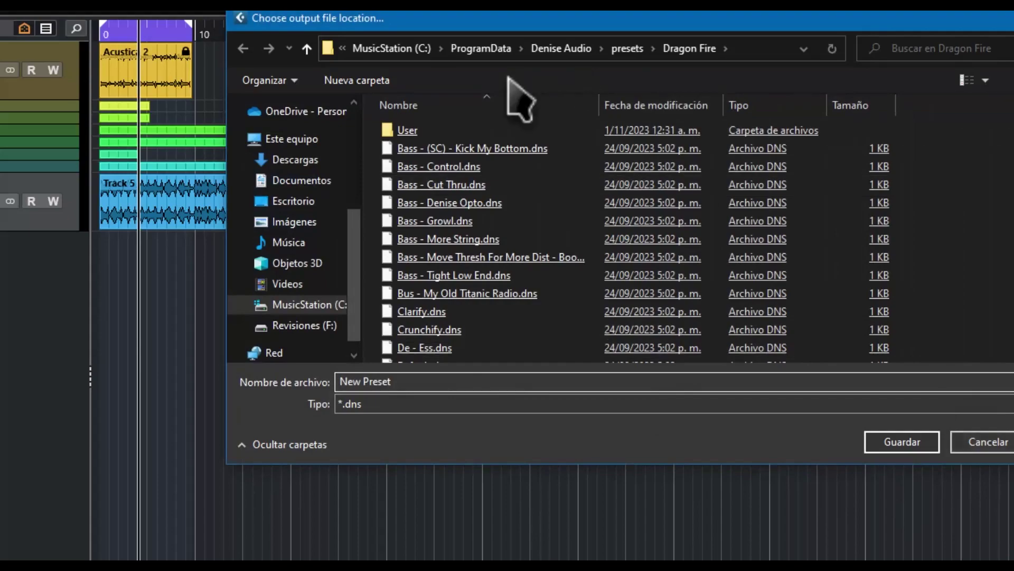
pyautogui.press('Escape')
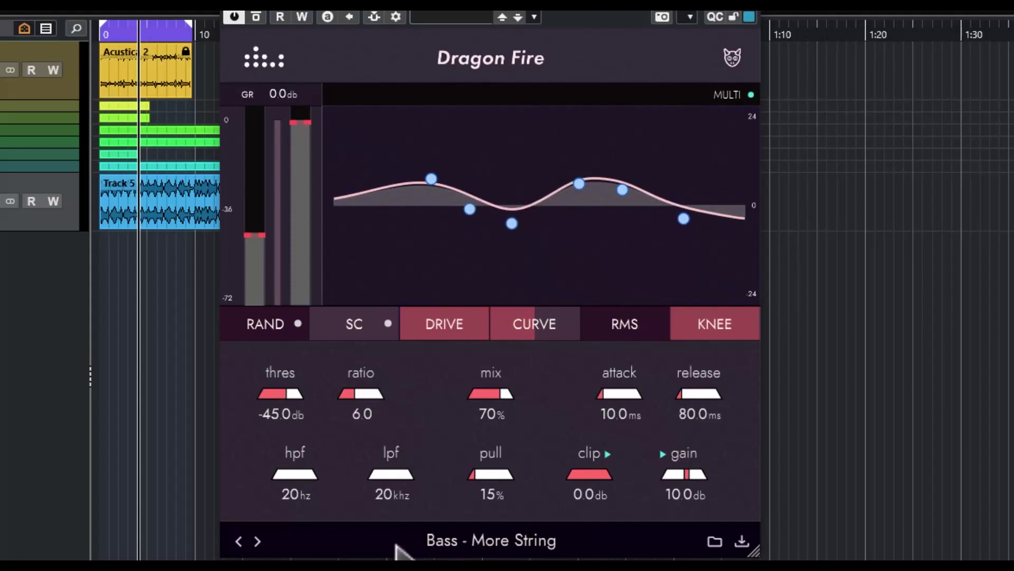
# - Step backward through the factory presets from the bass group round to Crunchify, and finish by loading the Default preset
pyautogui.click(237, 539)
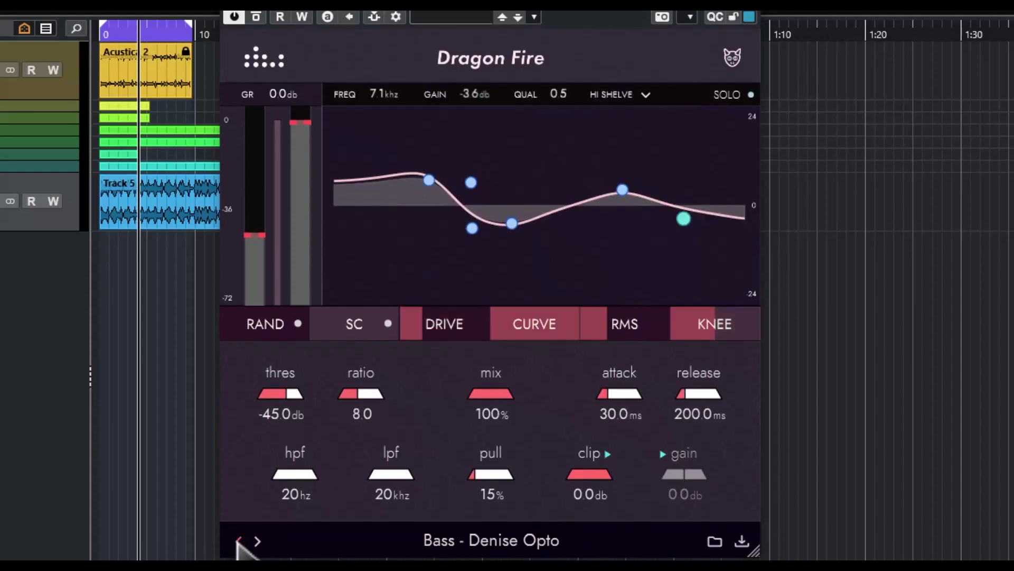
pyautogui.click(237, 540)
pyautogui.click(237, 540)
pyautogui.click(238, 540)
pyautogui.click(237, 540)
pyautogui.click(238, 540)
pyautogui.click(238, 540)
pyautogui.click(238, 539)
pyautogui.click(237, 540)
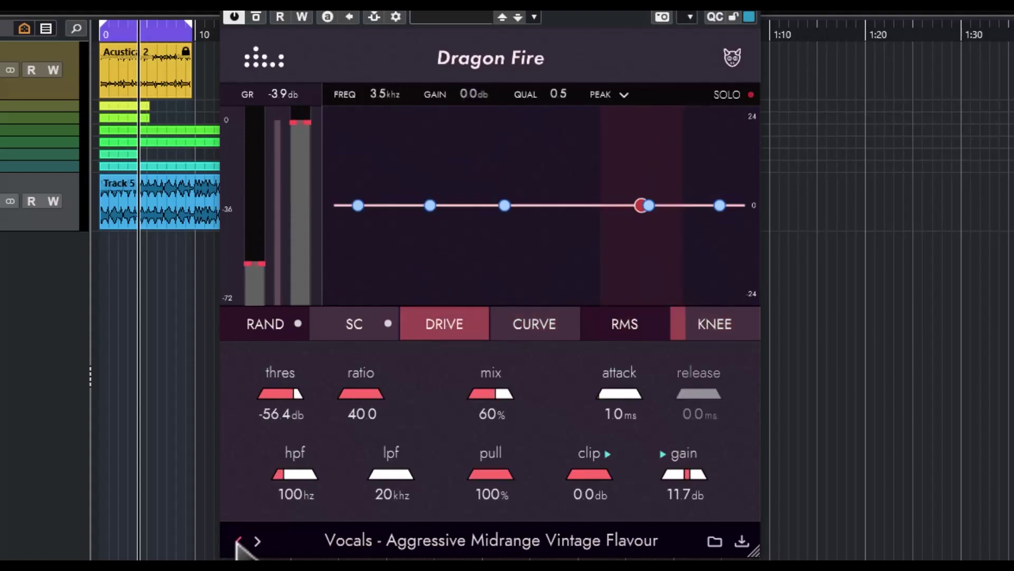
pyautogui.click(237, 540)
pyautogui.click(238, 540)
pyautogui.click(238, 540)
pyautogui.click(238, 540)
pyautogui.click(238, 540)
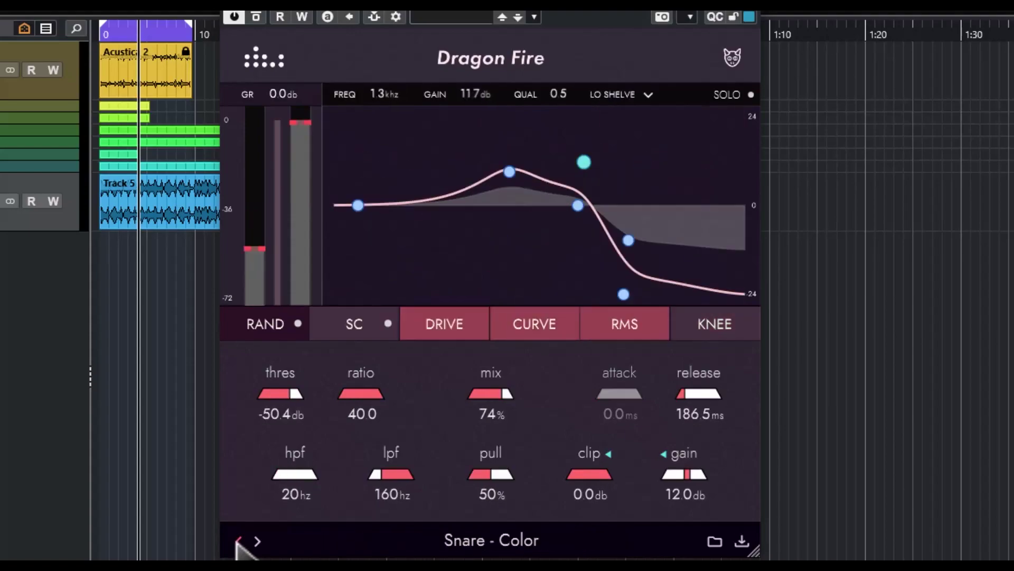
pyautogui.click(238, 540)
pyautogui.click(237, 540)
pyautogui.click(238, 540)
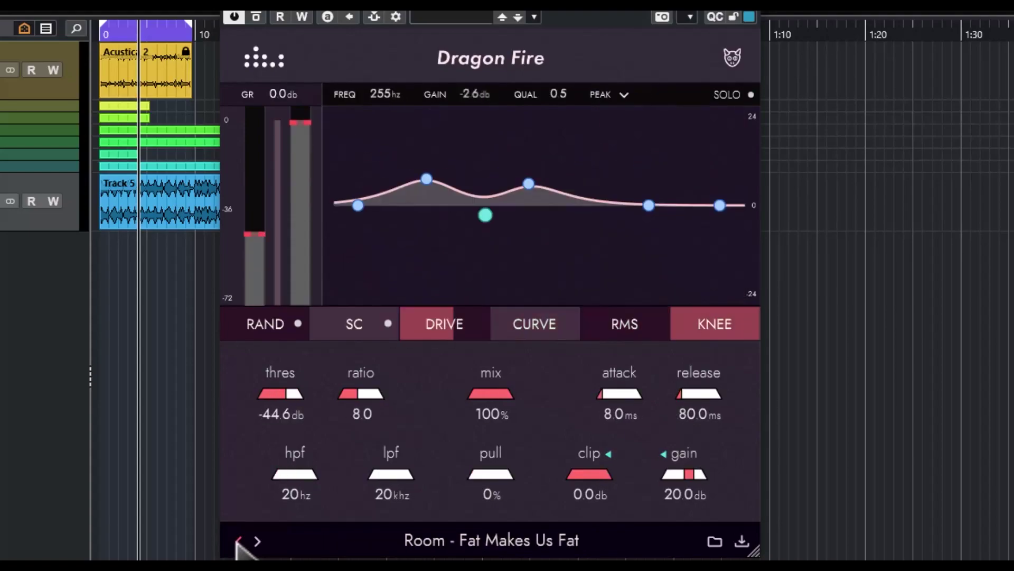
pyautogui.click(237, 539)
pyautogui.click(237, 540)
pyautogui.click(237, 540)
pyautogui.click(237, 540)
pyautogui.click(238, 540)
pyautogui.click(238, 540)
pyautogui.click(238, 540)
pyautogui.click(238, 540)
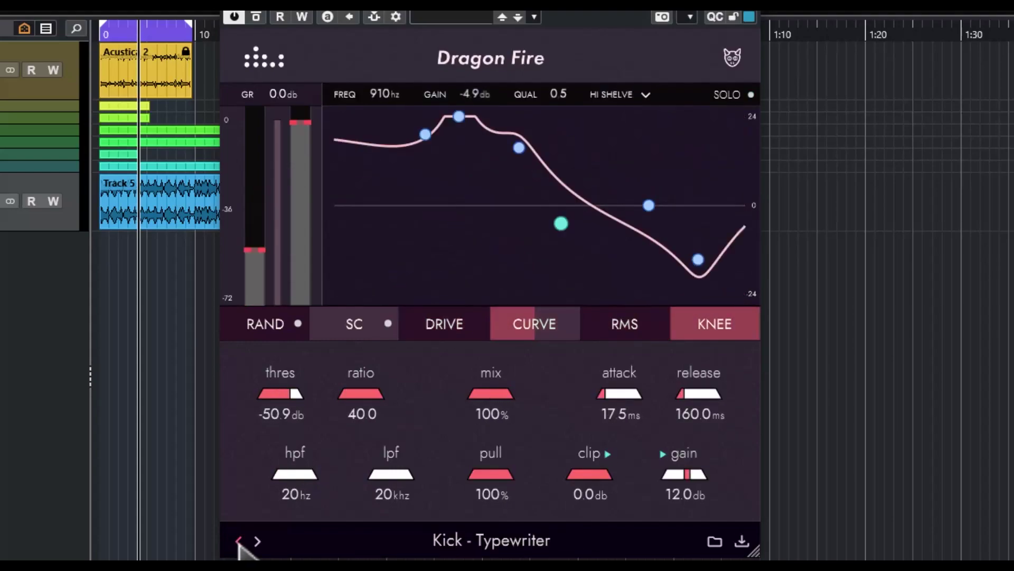
pyautogui.click(238, 539)
pyautogui.click(238, 540)
pyautogui.click(238, 539)
pyautogui.click(237, 540)
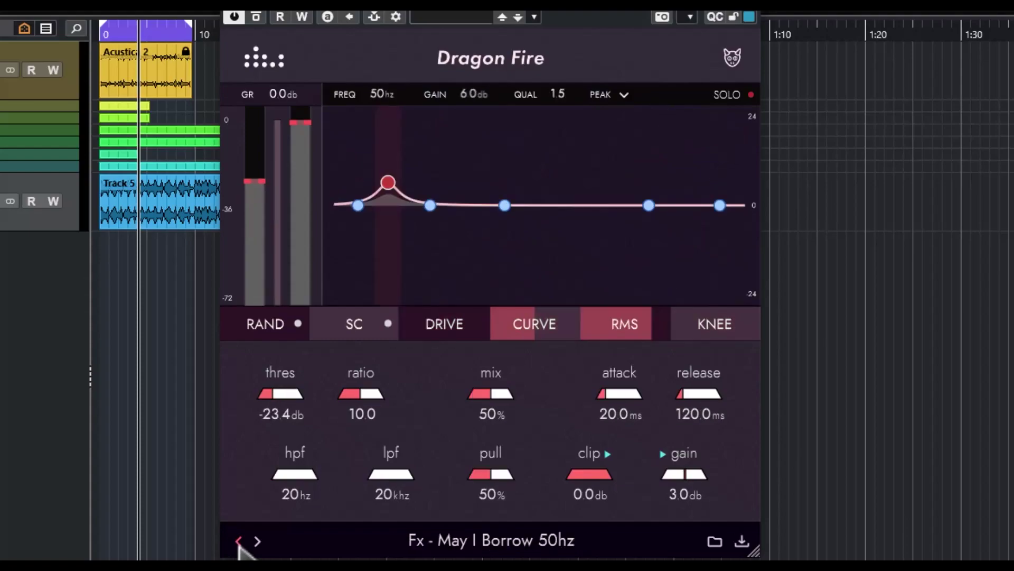
pyautogui.click(237, 540)
pyautogui.click(238, 539)
pyautogui.click(238, 540)
pyautogui.click(238, 540)
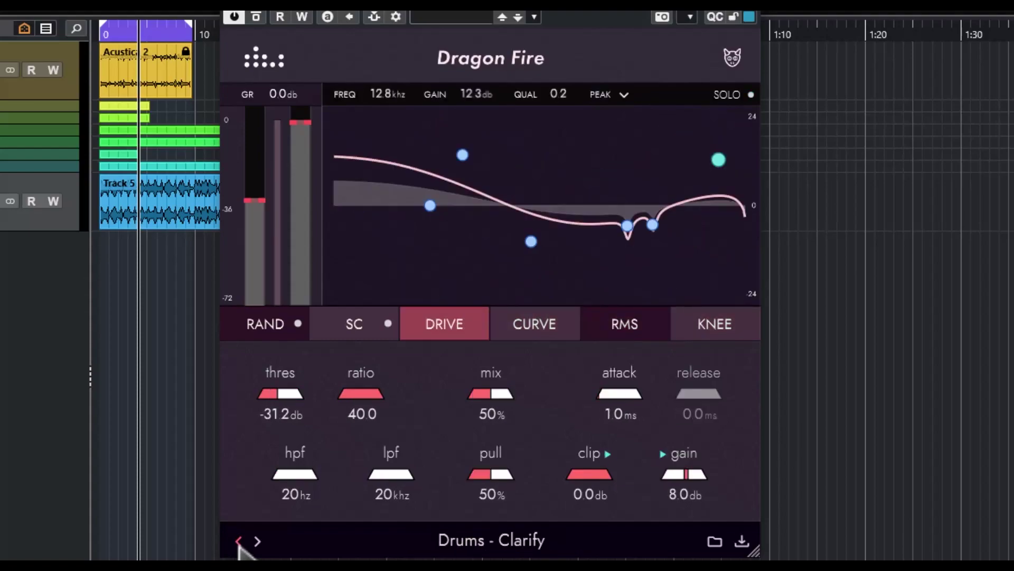
pyautogui.click(238, 540)
pyautogui.click(237, 540)
pyautogui.click(237, 540)
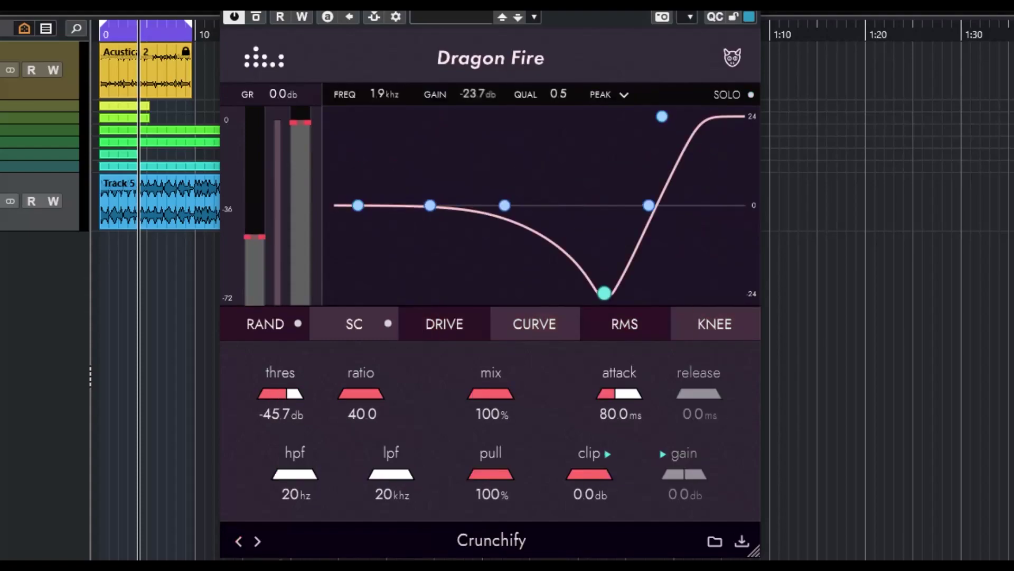
pyautogui.click(259, 542)
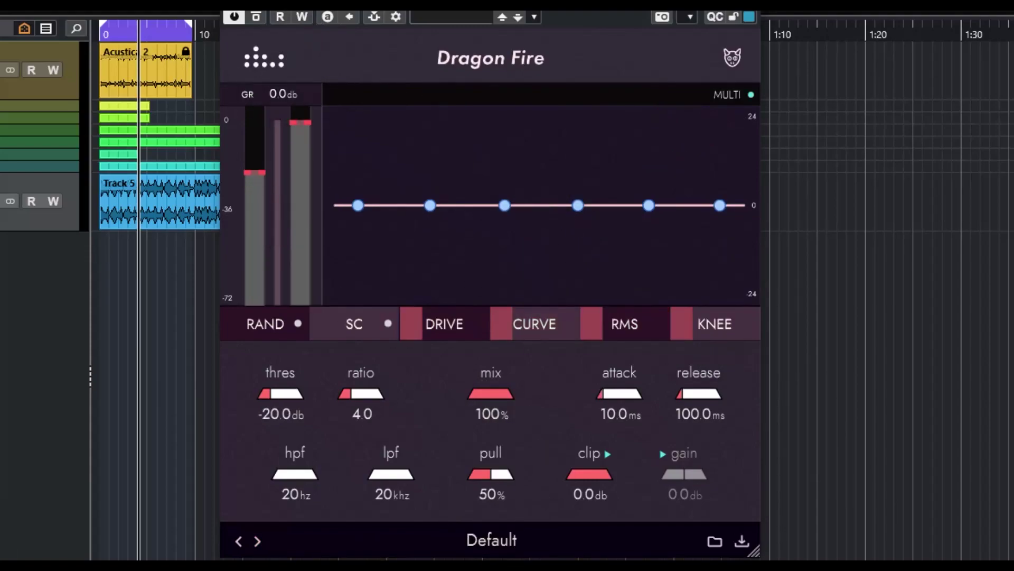
# - Play the project from the start and set the threshold to -40.3 dB and the ratio to 6.2
pyautogui.press('space')
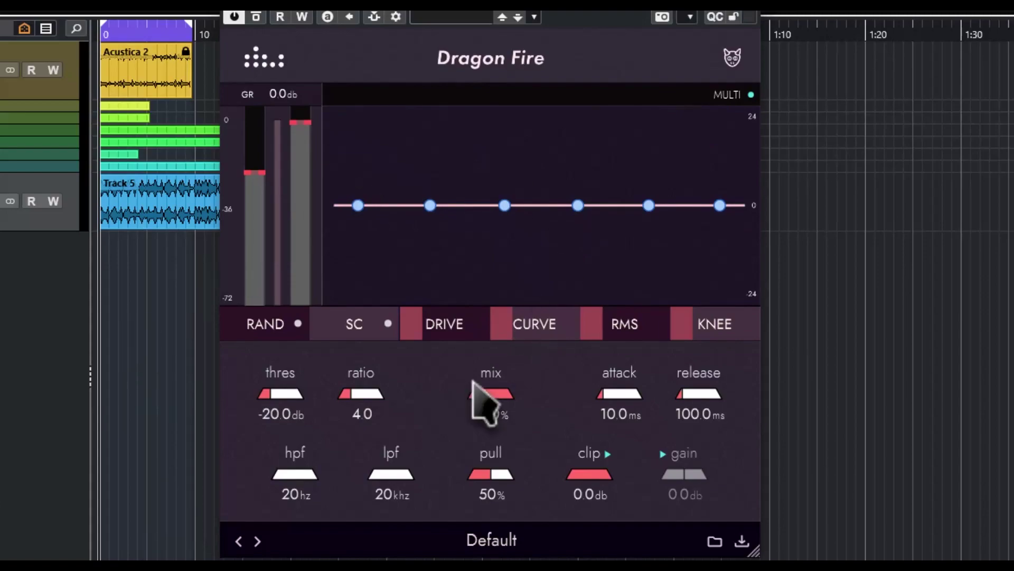
pyautogui.press('space')
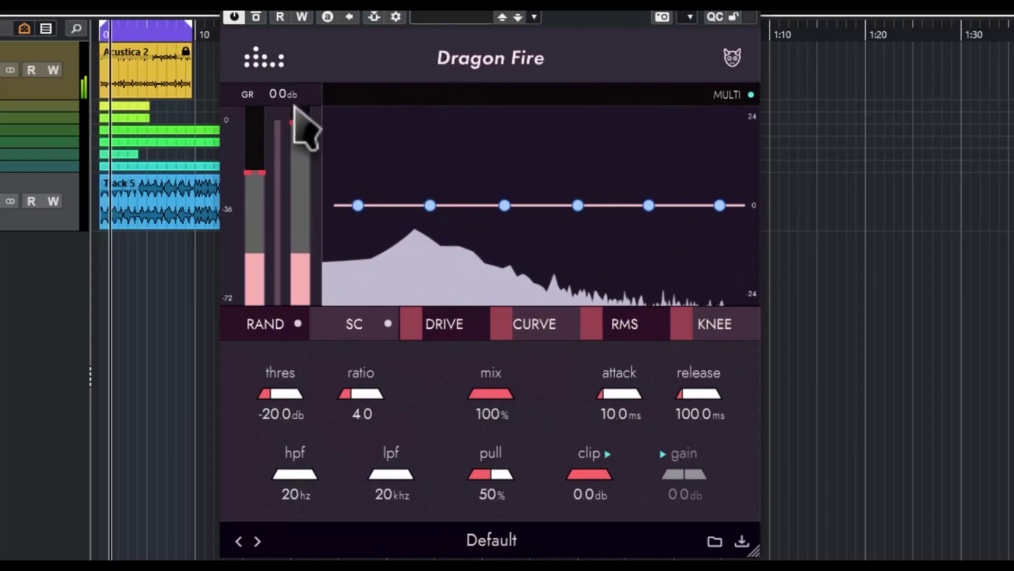
pyautogui.moveTo(272, 397); pyautogui.dragTo(366, 396)
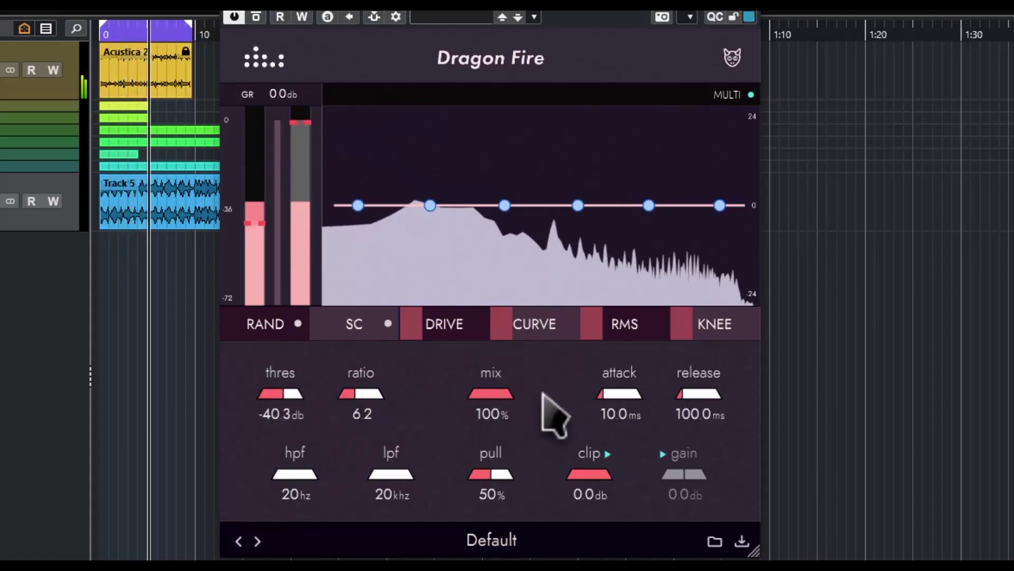
# - Set the attack to 28.4 ms, the release to 1231.5 ms, the hpf to 31 Hz and the lpf to 11.5 kHz
pyautogui.moveTo(613, 400); pyautogui.dragTo(626, 401)
pyautogui.moveTo(700, 415); pyautogui.dragTo(748, 418)
pyautogui.moveTo(291, 477); pyautogui.dragTo(301, 481)
pyautogui.moveTo(417, 469); pyautogui.dragTo(414, 495)
# - Set the clip level to -25.0 dB, the pull to 68% and the threshold to -41.5 dB
pyautogui.moveTo(575, 482)
pyautogui.mouseDown()
pyautogui.moveTo(591, 489)
pyautogui.moveTo(584, 499)
pyautogui.mouseUp()
pyautogui.moveTo(496, 494); pyautogui.dragTo(518, 494)
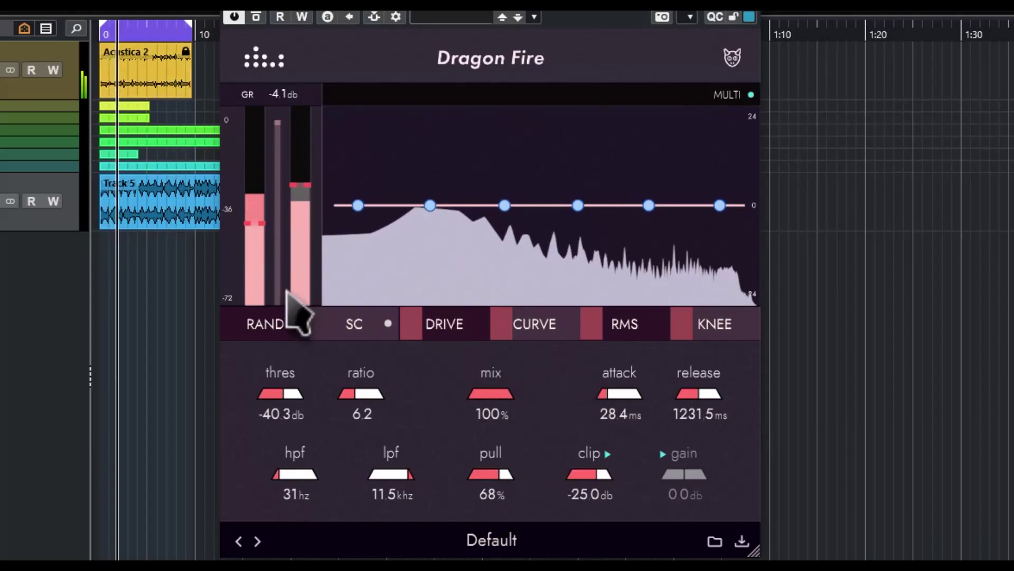
pyautogui.moveTo(295, 407); pyautogui.dragTo(336, 409)
pyautogui.moveTo(325, 409)
pyautogui.mouseDown()
pyautogui.moveTo(295, 419)
pyautogui.moveTo(305, 411)
pyautogui.mouseUp()
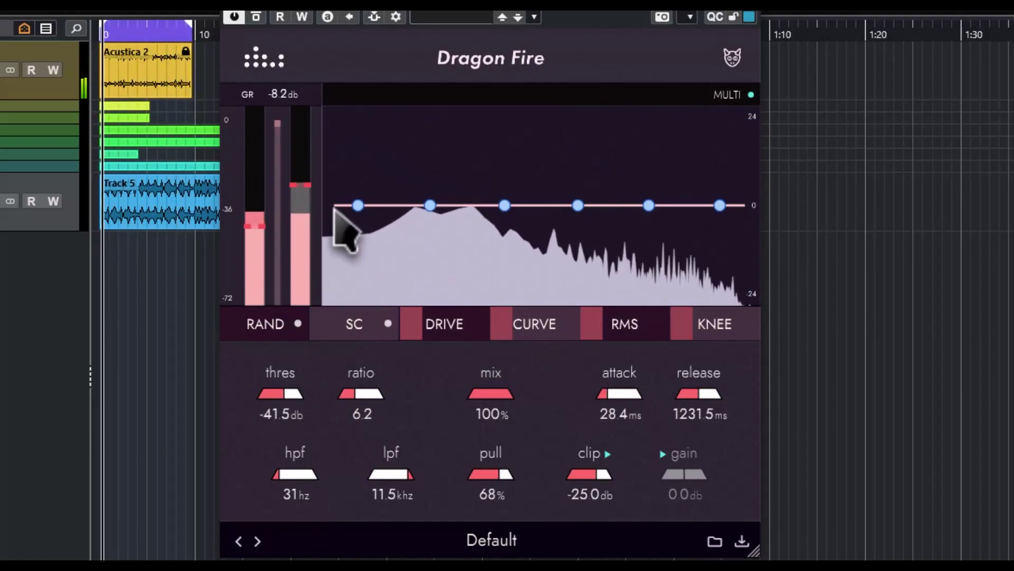
# - Make the lowest EQ band a Lo Shelve and place it at 38 Hz with -11.7 dB of gain
pyautogui.moveTo(358, 206); pyautogui.dragTo(365, 231)
pyautogui.click(645, 95)
pyautogui.click(669, 118)
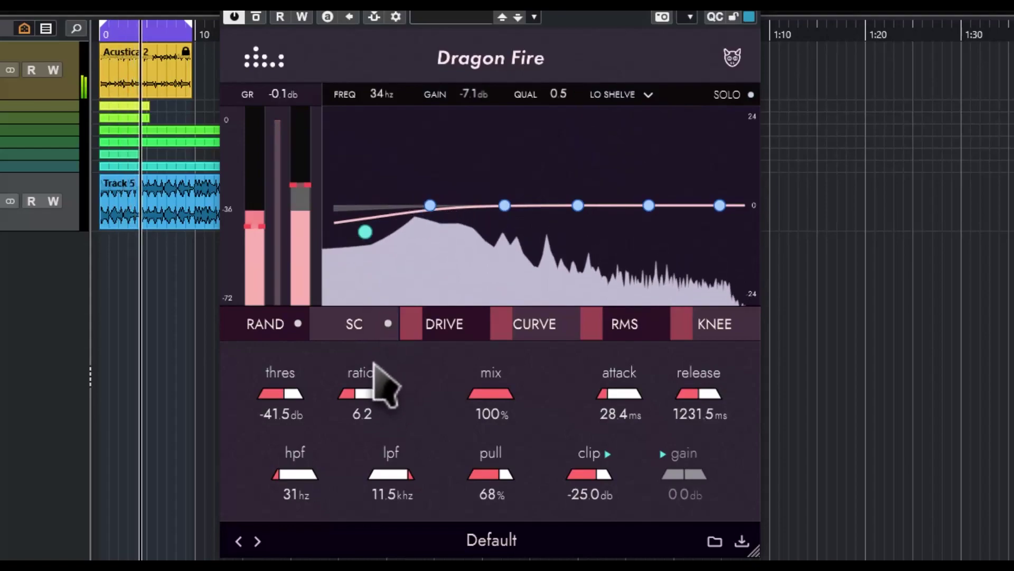
pyautogui.moveTo(375, 218); pyautogui.dragTo(372, 248)
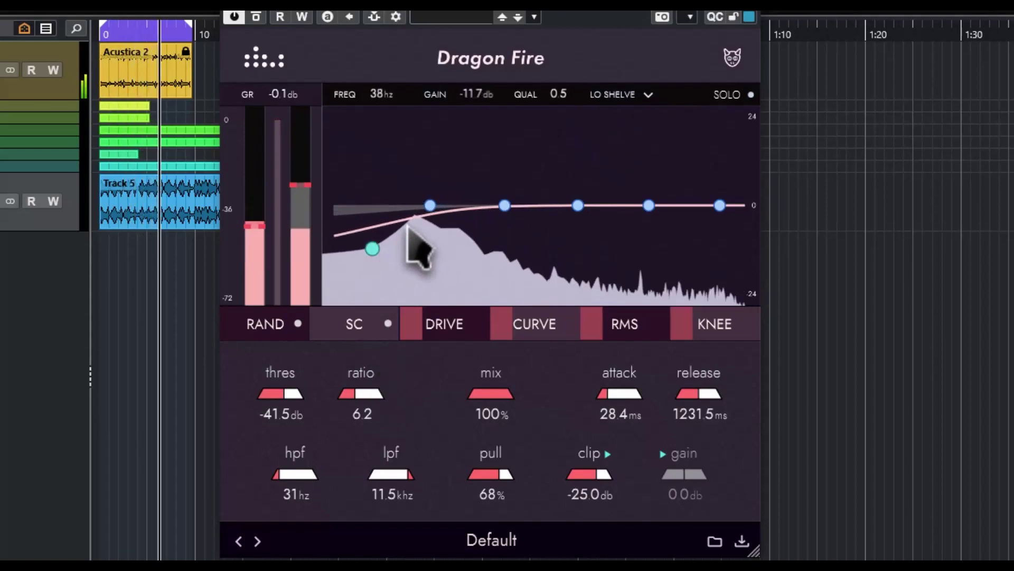
# - Cut the second EQ band, boost the third to 4.5 dB at 431 Hz and the fifth to 8.1 dB at 3.2 kHz, and raise the highest band
pyautogui.moveTo(435, 210); pyautogui.dragTo(455, 240)
pyautogui.moveTo(505, 206)
pyautogui.mouseDown()
pyautogui.moveTo(516, 207)
pyautogui.moveTo(517, 191)
pyautogui.mouseUp()
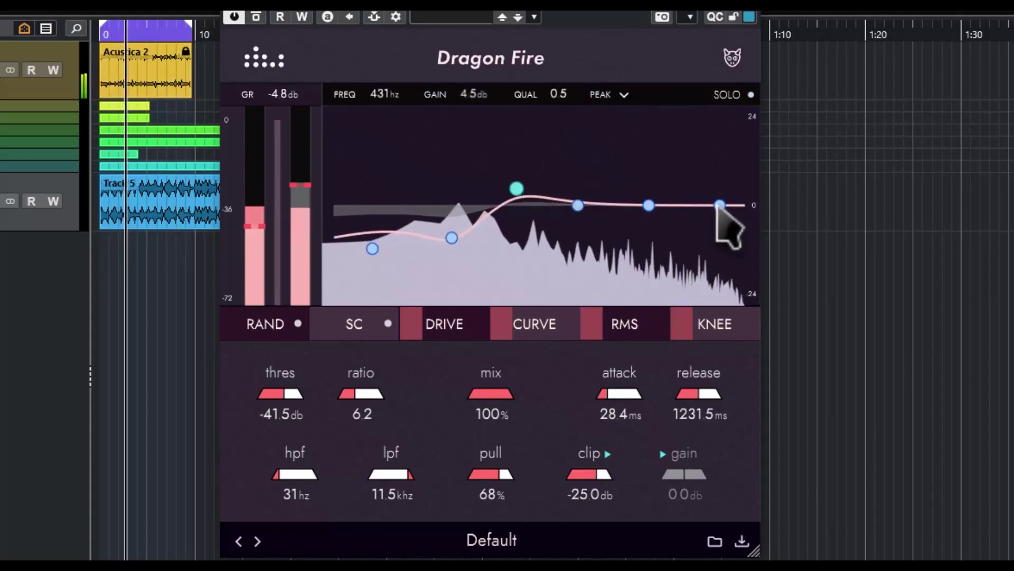
pyautogui.moveTo(720, 206); pyautogui.dragTo(706, 182)
pyautogui.moveTo(650, 206); pyautogui.dragTo(636, 175)
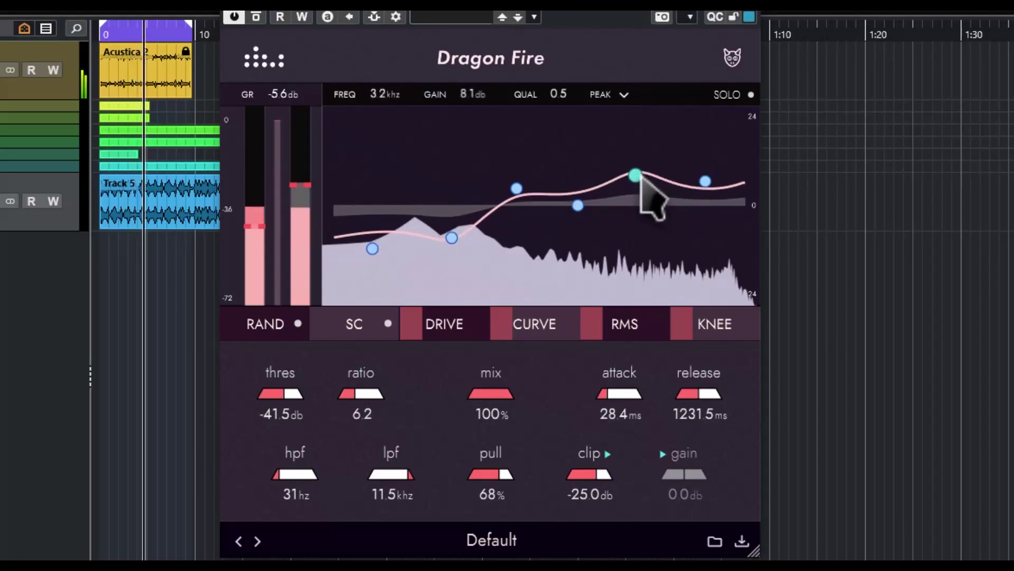
# - Lower the third and fifth EQ bands and shift the fourth band to a lower frequency with a moderate boost
pyautogui.moveTo(578, 205); pyautogui.dragTo(647, 217)
pyautogui.moveTo(581, 187); pyautogui.dragTo(587, 201)
pyautogui.moveTo(518, 191); pyautogui.dragTo(519, 193)
pyautogui.moveTo(585, 201); pyautogui.dragTo(600, 227)
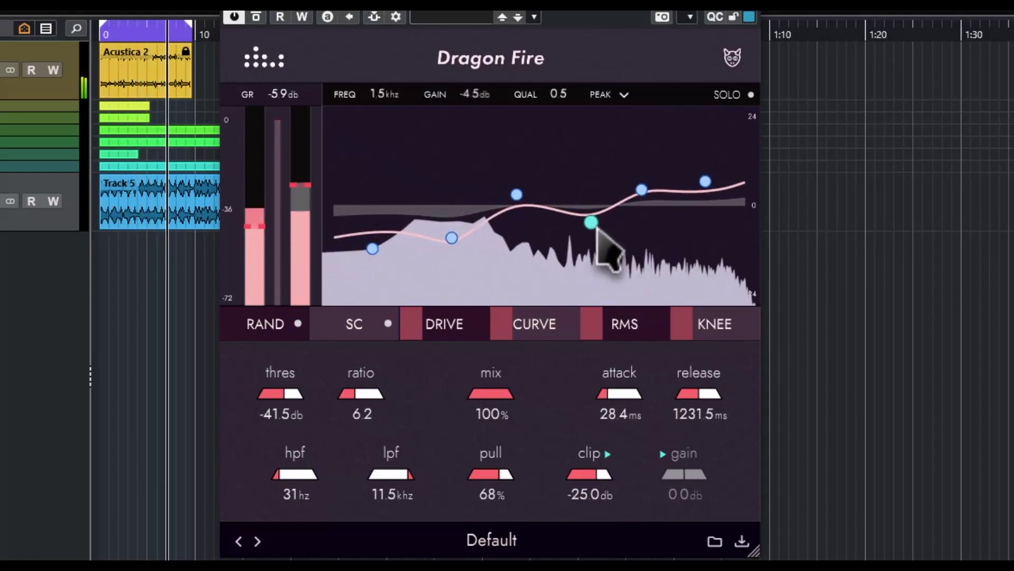
pyautogui.moveTo(518, 195); pyautogui.dragTo(527, 225)
pyautogui.moveTo(592, 223); pyautogui.dragTo(564, 190)
# - Solo the highest EQ band, place it at 12.8 kHz with -3.6 dB of gain, and end the solo
pyautogui.moveTo(706, 185); pyautogui.dragTo(717, 196)
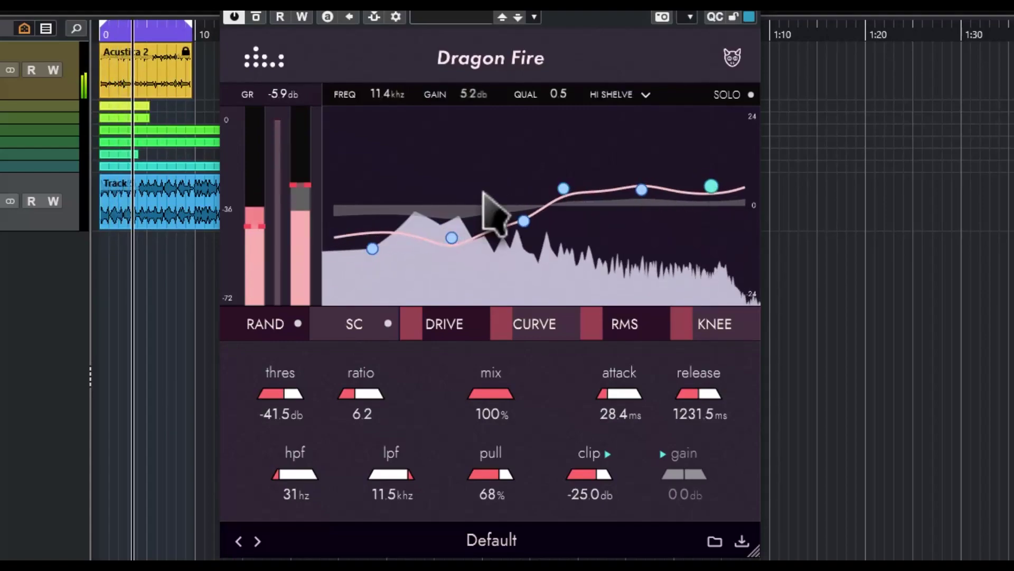
pyautogui.click(750, 95)
pyautogui.moveTo(711, 186); pyautogui.dragTo(719, 216)
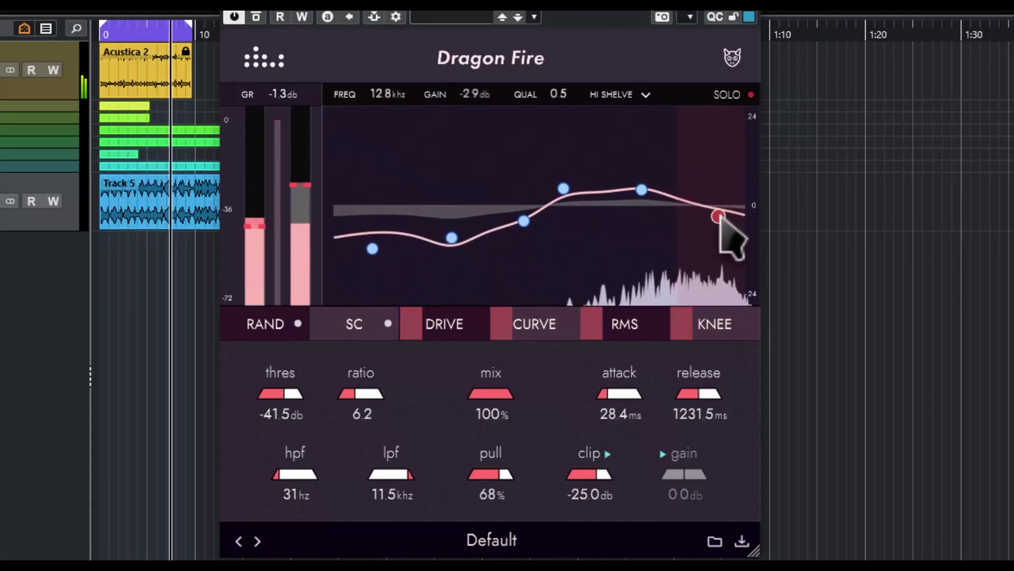
pyautogui.click(751, 95)
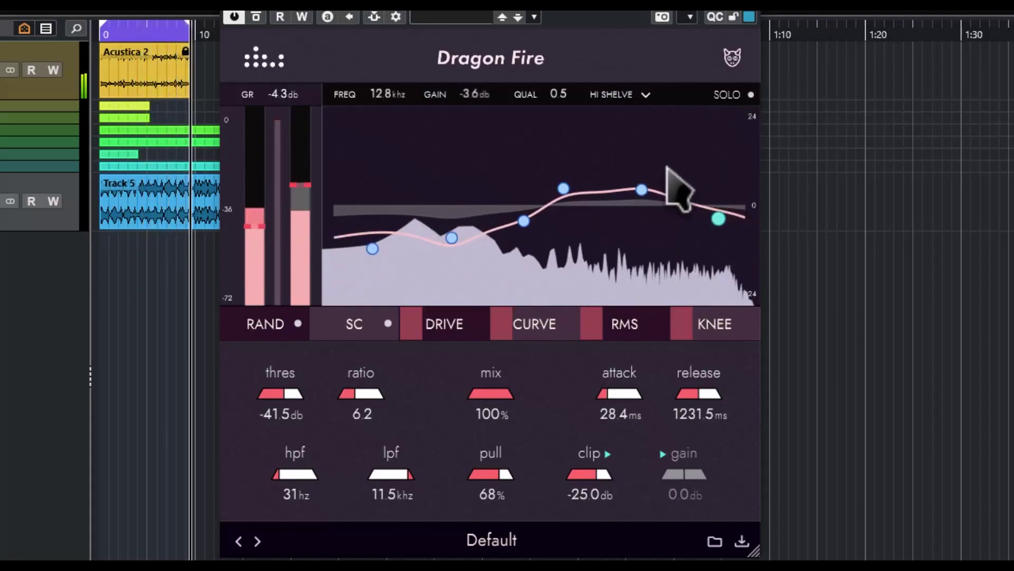
# - With band solo on, shift the fifth EQ band slightly higher in frequency, cut the fourth, and lower the third further
pyautogui.click(642, 189)
pyautogui.click(751, 95)
pyautogui.moveTo(642, 190)
pyautogui.mouseDown()
pyautogui.moveTo(650, 185)
pyautogui.moveTo(650, 227)
pyautogui.moveTo(656, 186)
pyautogui.moveTo(656, 197)
pyautogui.mouseUp()
pyautogui.click(565, 189)
pyautogui.moveTo(566, 191); pyautogui.dragTo(589, 223)
pyautogui.moveTo(523, 221)
pyautogui.mouseDown()
pyautogui.moveTo(518, 205)
pyautogui.moveTo(520, 233)
pyautogui.mouseUp()
# - Set the second EQ band to 163 Hz, -11.0 dB, quality 0.8, the lowest to 51 Hz, -18.5 dB, and end the solo
pyautogui.click(452, 238)
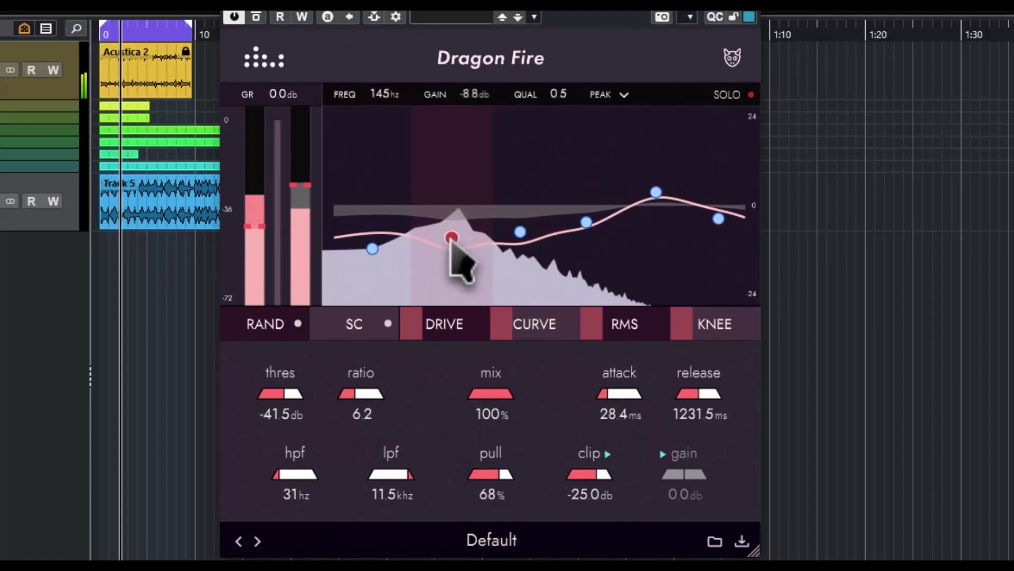
pyautogui.moveTo(461, 259); pyautogui.dragTo(470, 269)
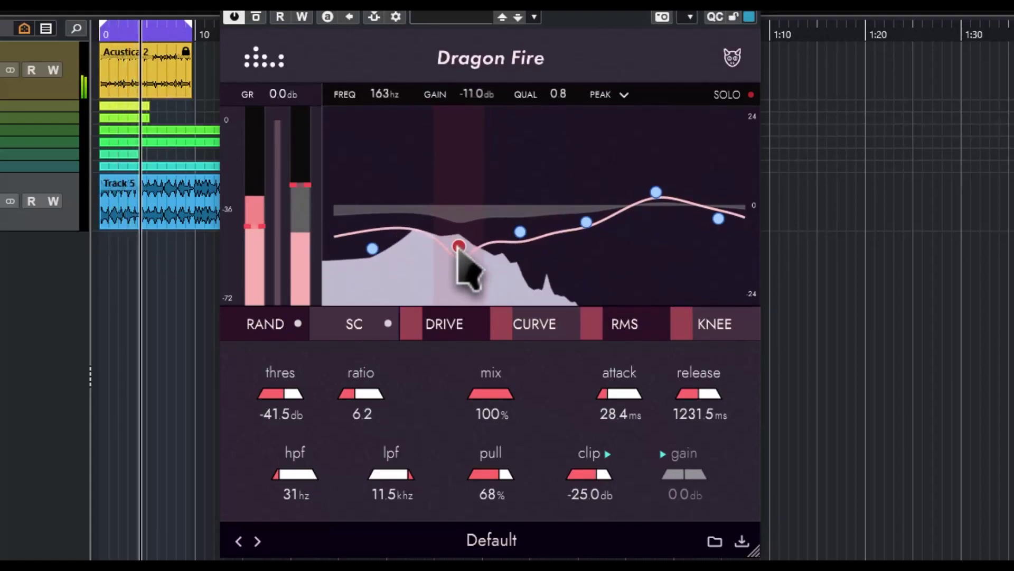
pyautogui.click(371, 248)
pyautogui.moveTo(373, 252); pyautogui.dragTo(394, 276)
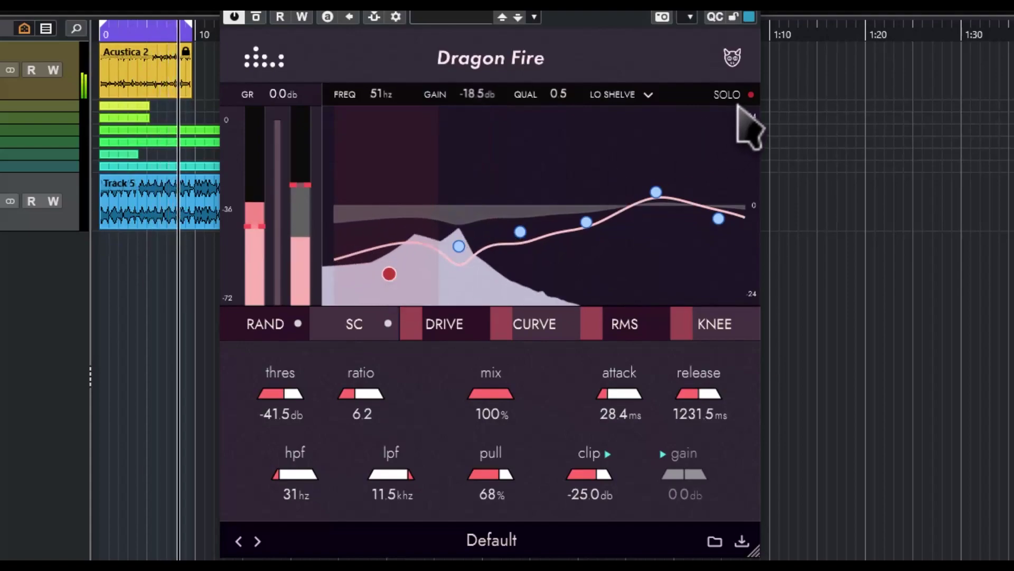
pyautogui.click(750, 95)
# - Deselect the EQ band, set the drive to 100%, raise the curve and knee to maximum, and RMS to about three-quarters
pyautogui.moveTo(436, 338)
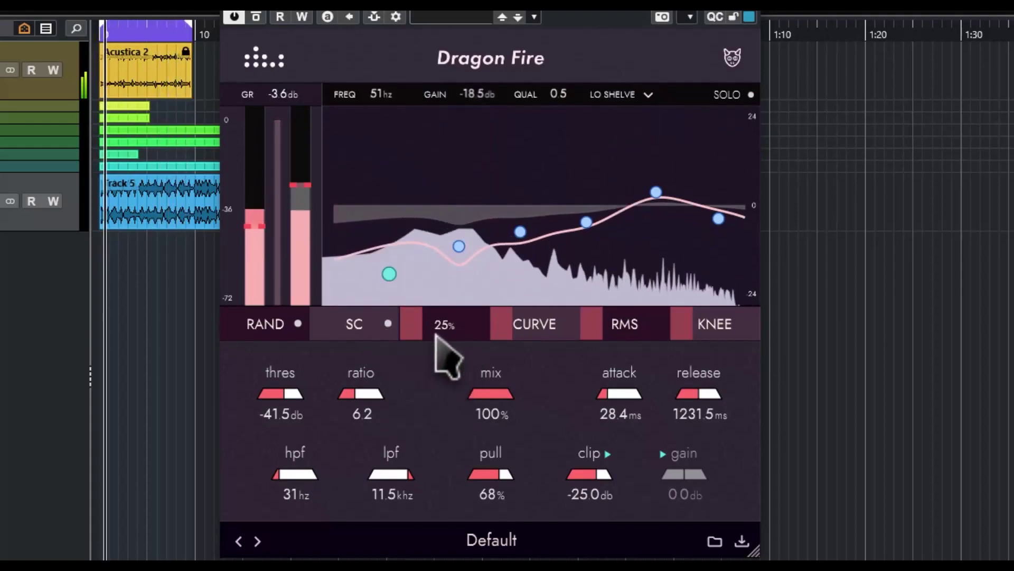
pyautogui.click(517, 217)
pyautogui.moveTo(446, 340); pyautogui.dragTo(499, 323)
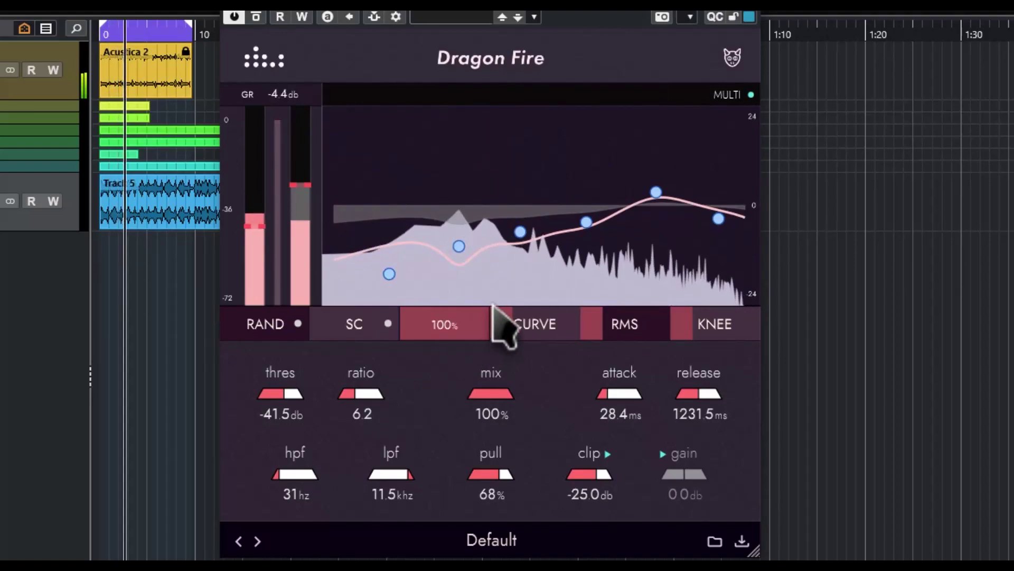
pyautogui.moveTo(537, 351); pyautogui.dragTo(797, 339)
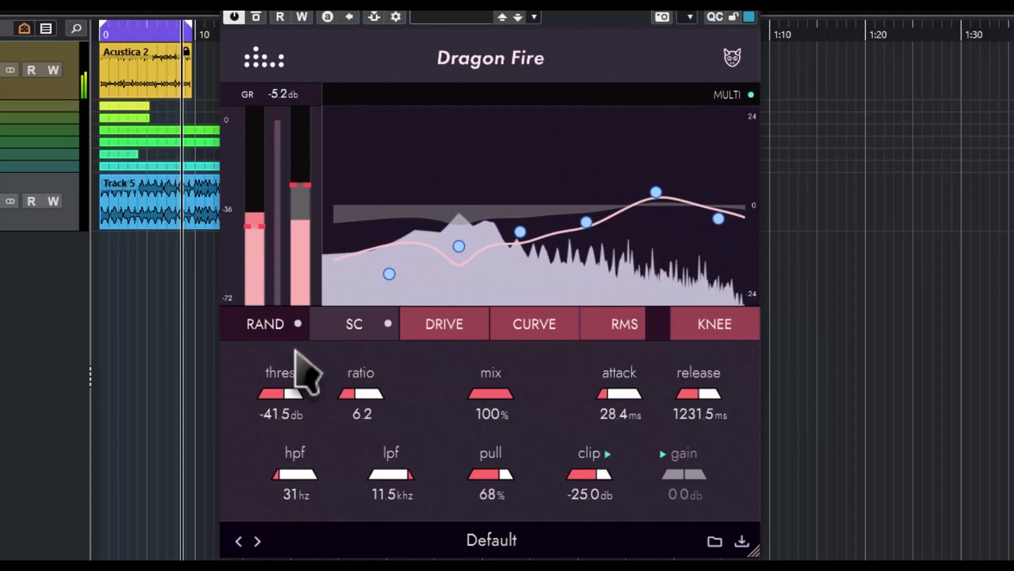
# - Randomize the EQ bands several times to audition different curves
pyautogui.click(258, 332)
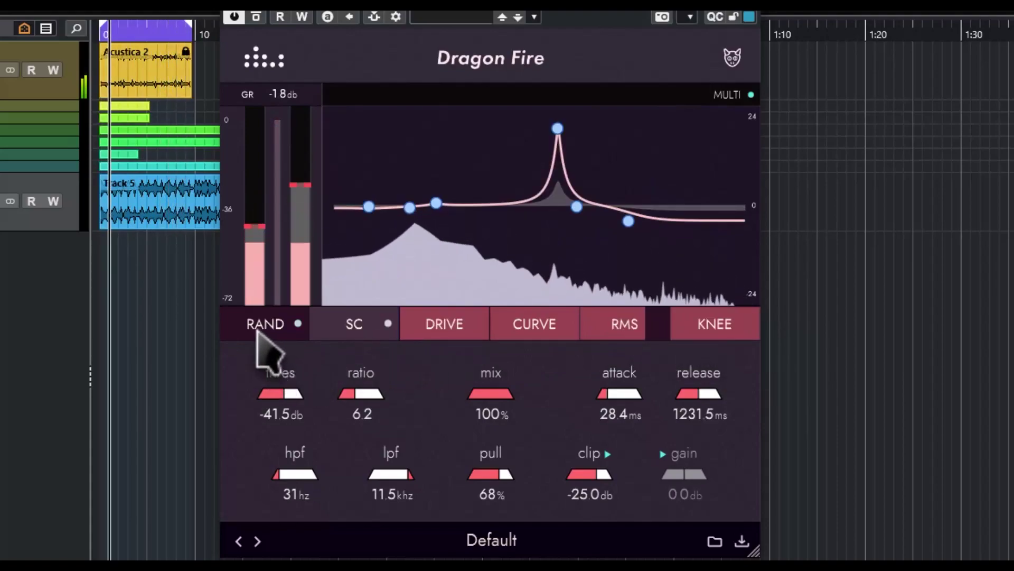
pyautogui.click(258, 331)
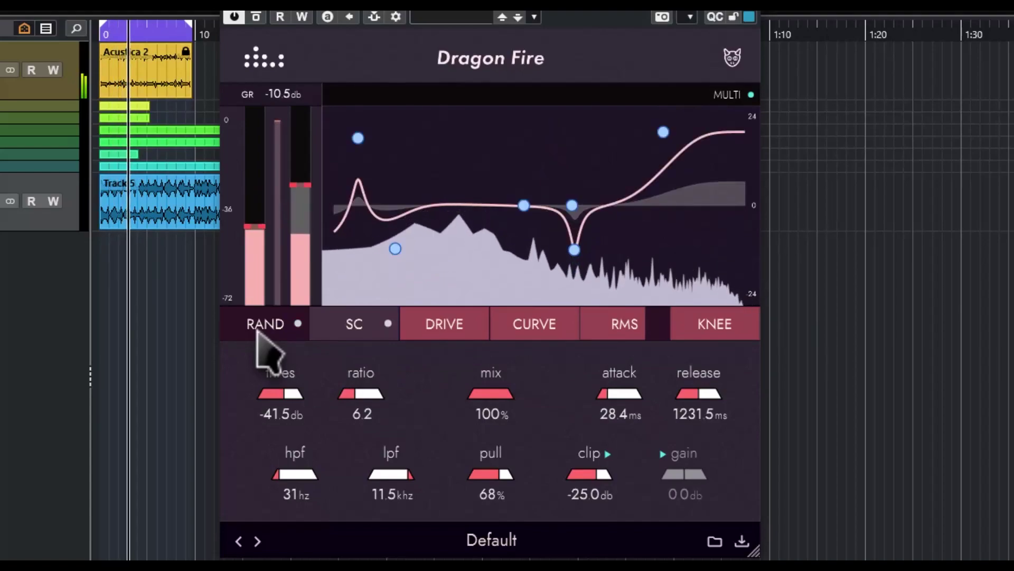
pyautogui.click(259, 331)
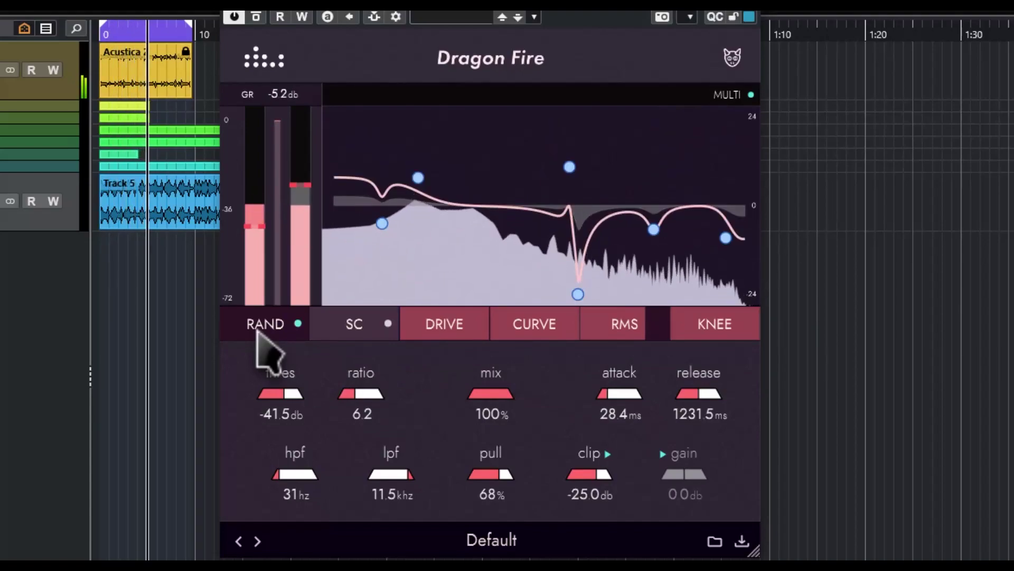
pyautogui.click(258, 332)
pyautogui.click(258, 332)
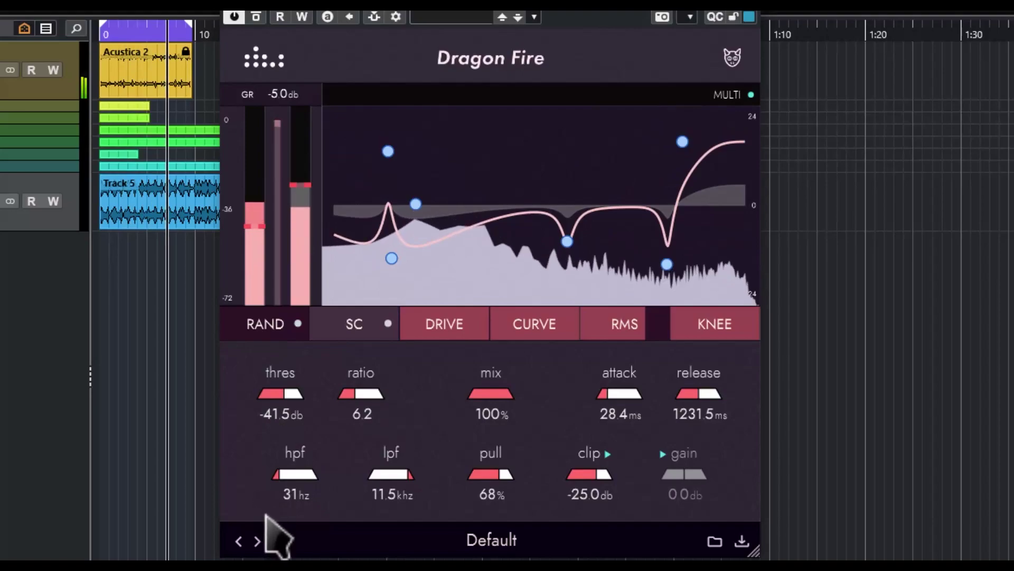
# - Advance through the presets to Drums - Liquid State and lower its threshold to -39.2 dB
pyautogui.click(257, 540)
pyautogui.click(258, 541)
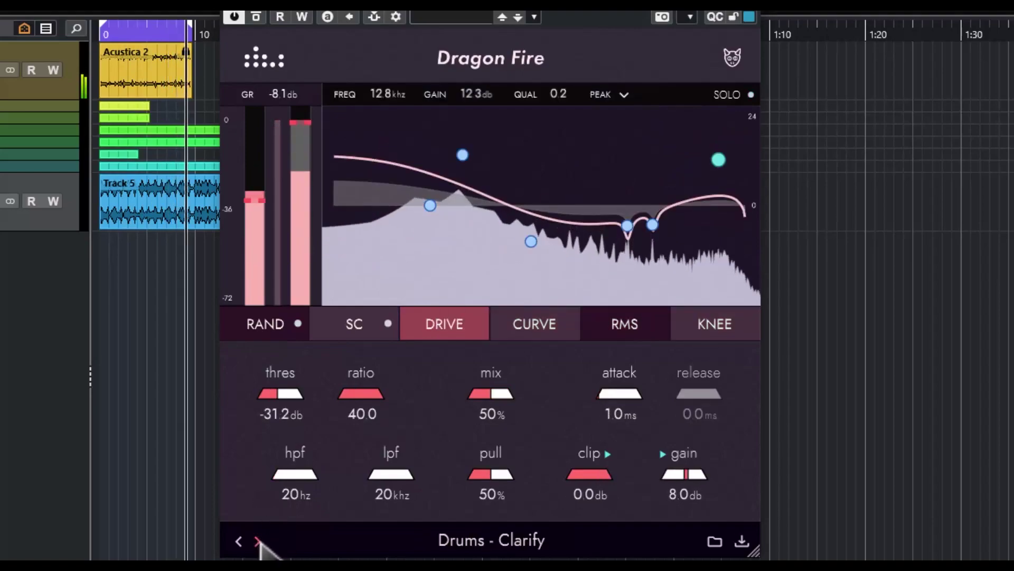
pyautogui.click(257, 541)
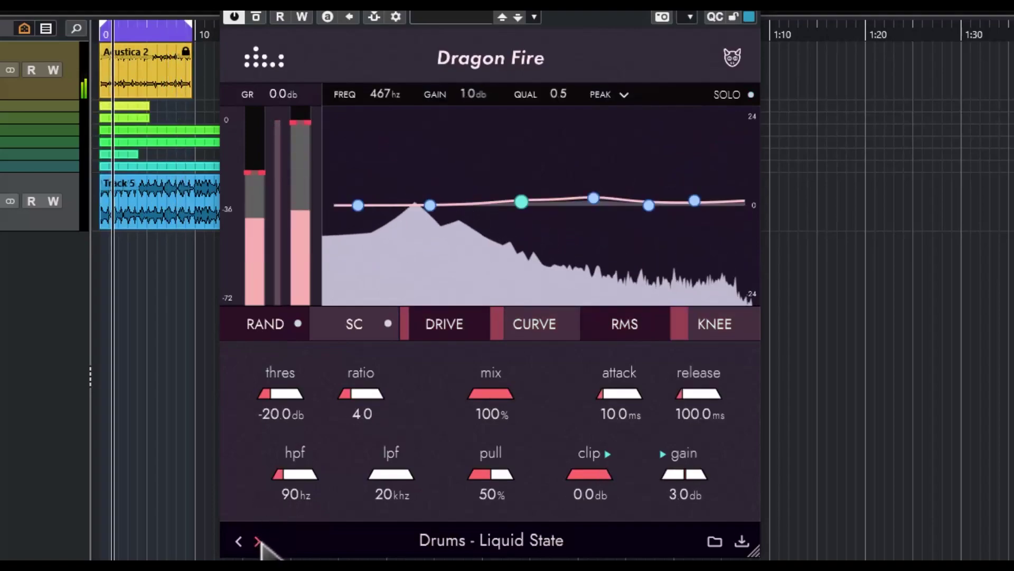
pyautogui.moveTo(262, 425); pyautogui.dragTo(310, 413)
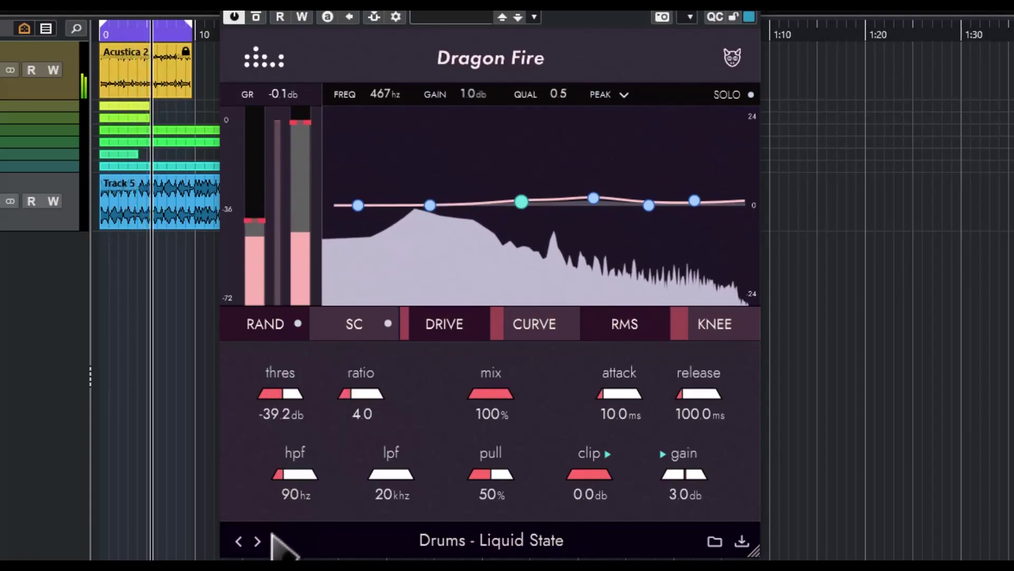
# - Advance through the Drums and Fx presets to Guitars - Bring To The Front and set its threshold to about -47.9 dB
pyautogui.click(257, 540)
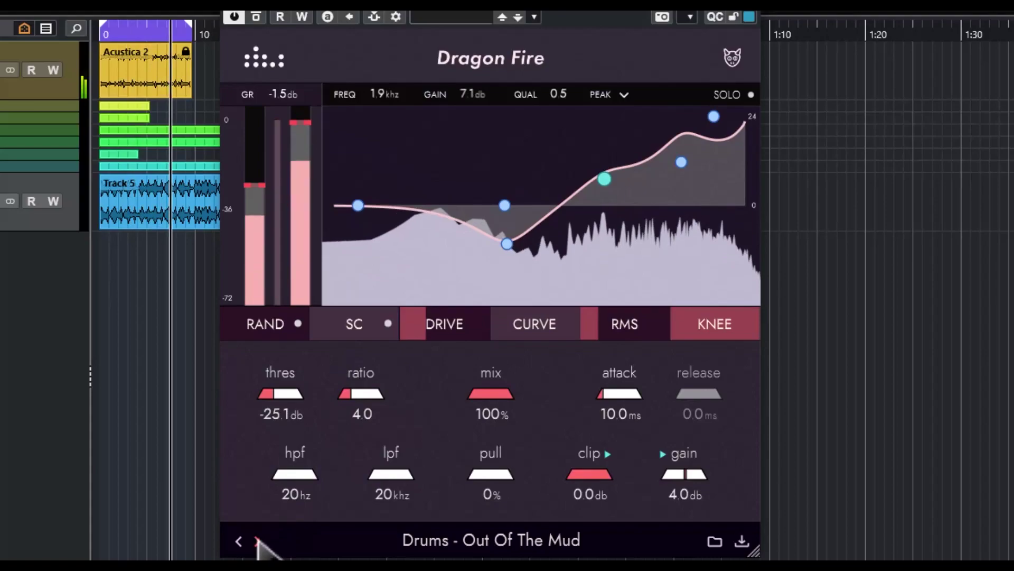
pyautogui.click(257, 540)
pyautogui.click(257, 541)
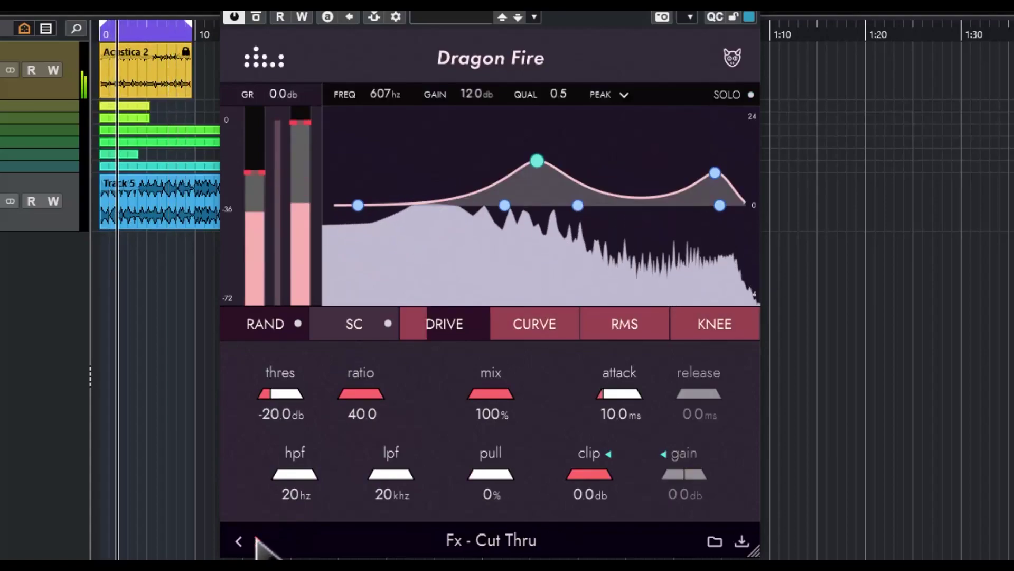
pyautogui.click(257, 541)
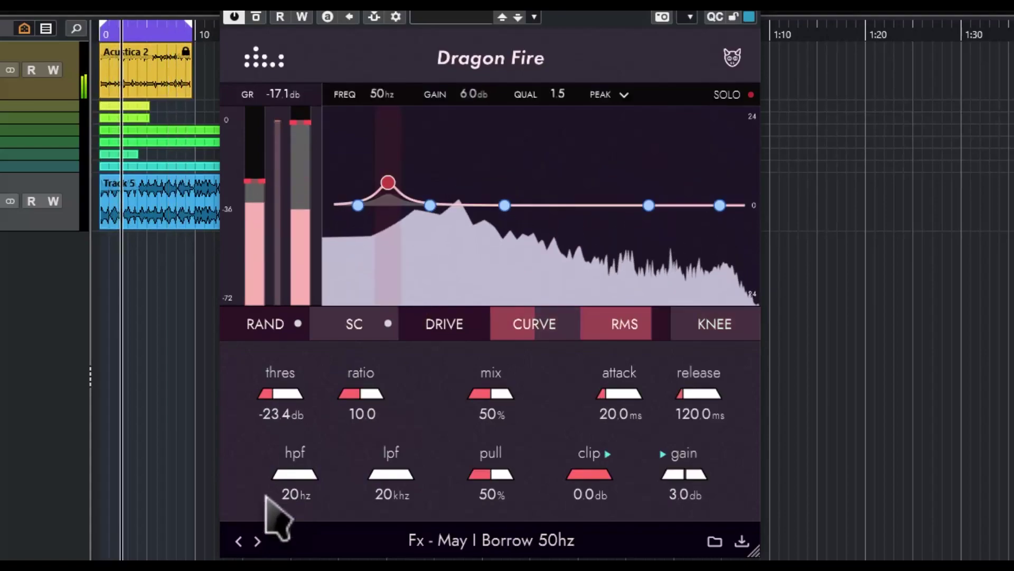
pyautogui.click(257, 541)
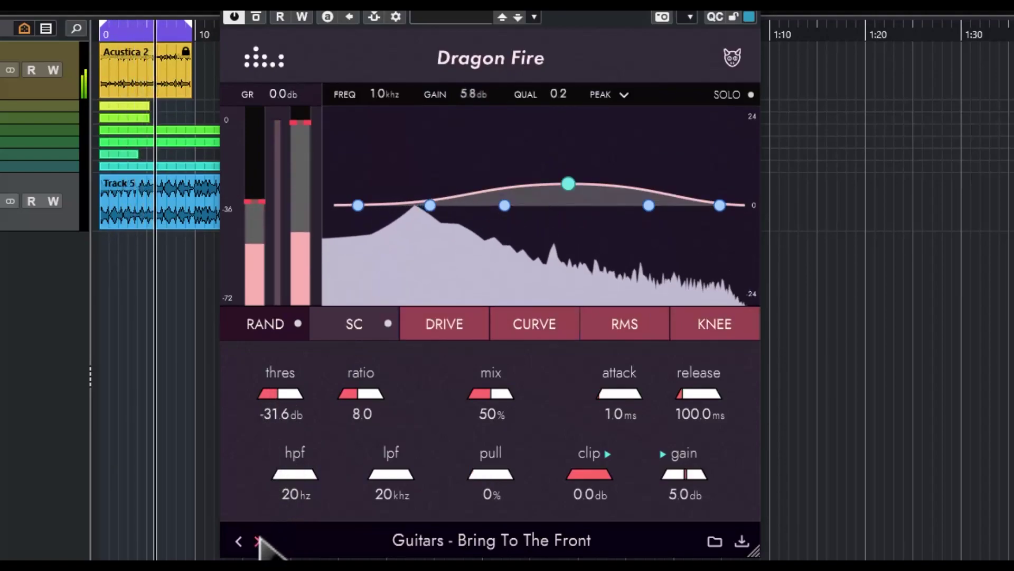
pyautogui.scroll(-8, 290, 389)
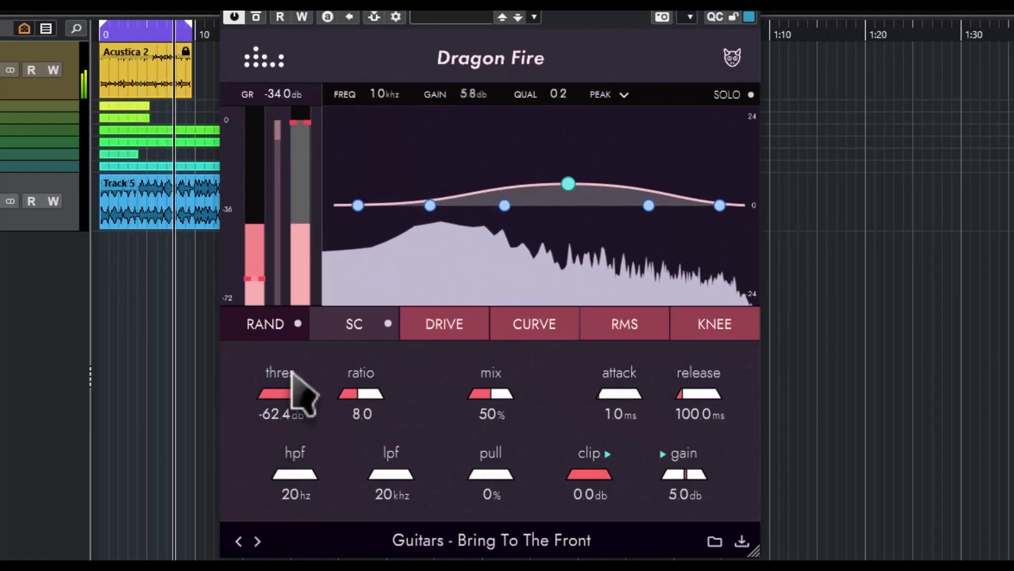
pyautogui.scroll(4, 292, 386)
pyautogui.scroll(3, 293, 388)
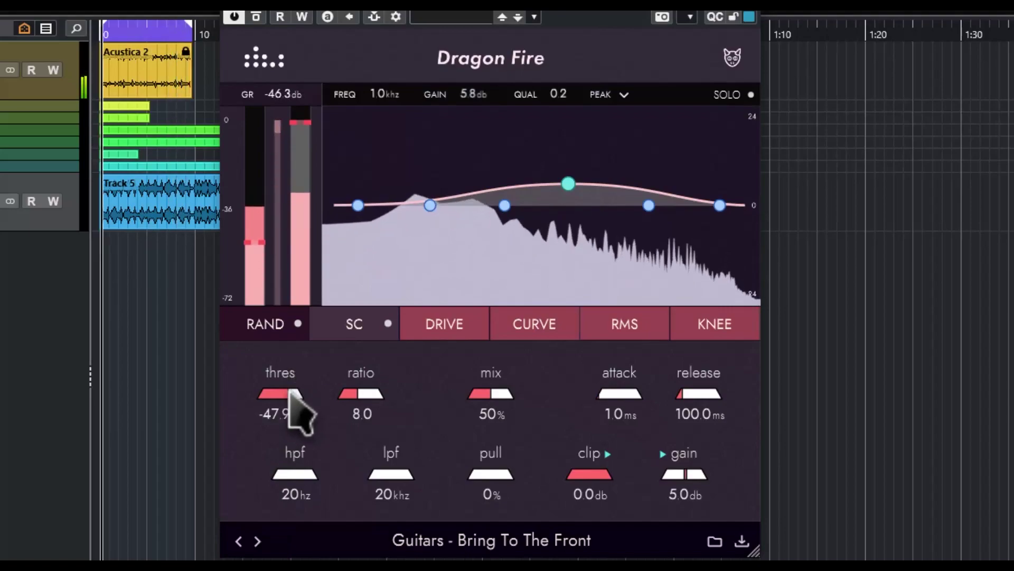
# - Load the Guitars - Djentler DI Preamp preset, sweep its threshold down to -72.0 dB and raise it again
pyautogui.click(257, 542)
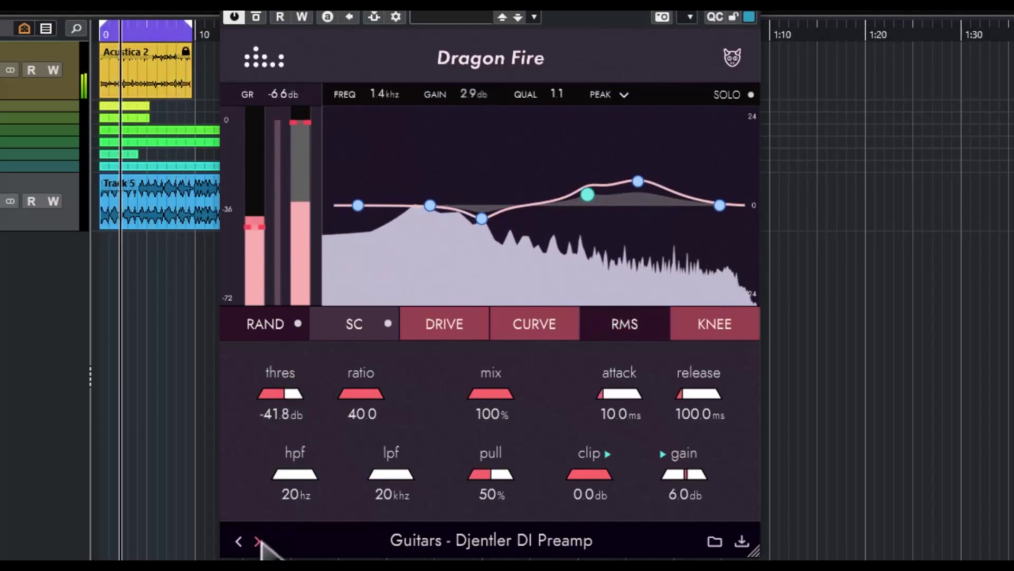
pyautogui.scroll(-8, 290, 391)
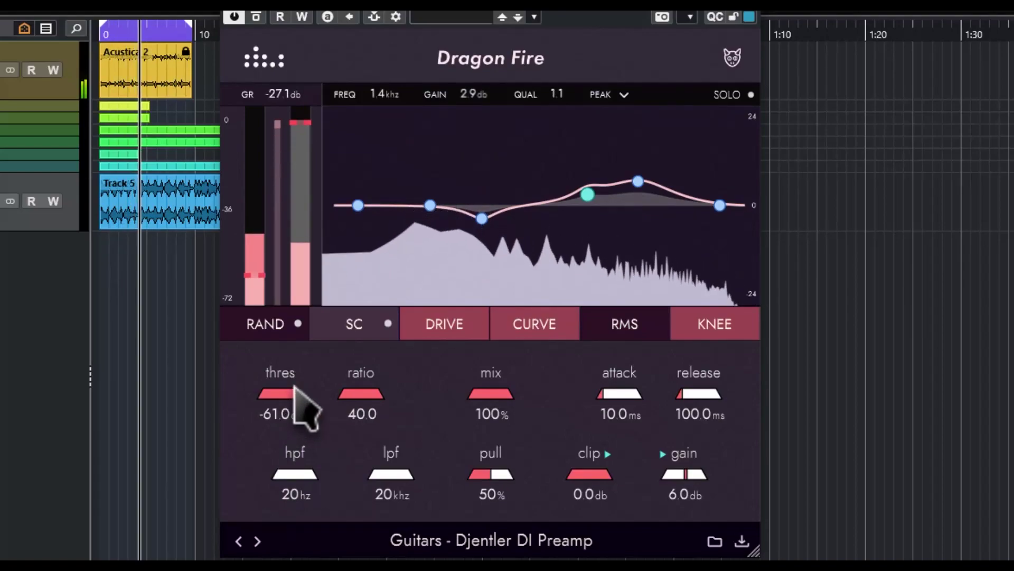
pyautogui.scroll(1, 293, 386)
pyautogui.scroll(1, 292, 399)
pyautogui.scroll(-6, 295, 389)
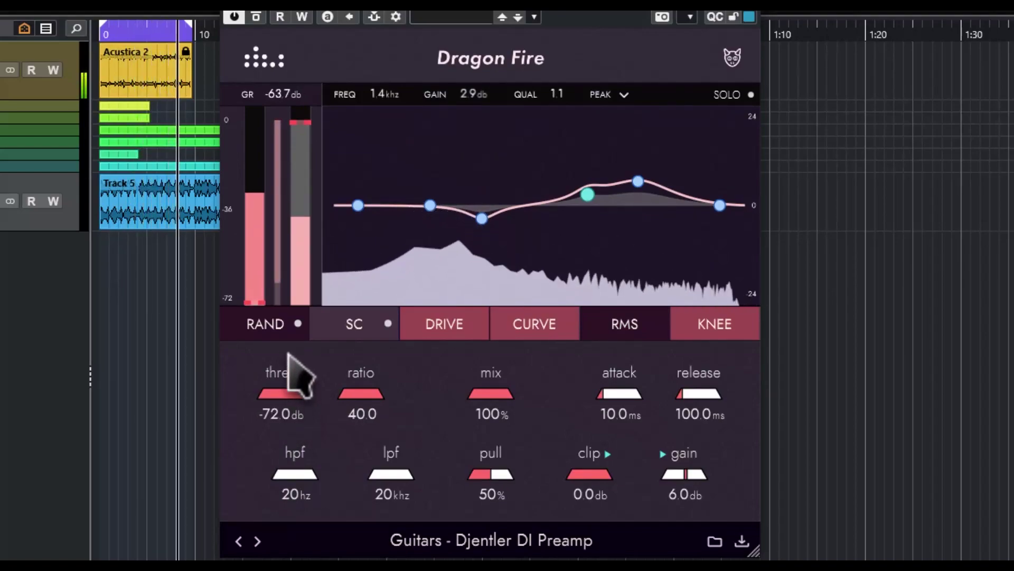
pyautogui.scroll(9, 294, 381)
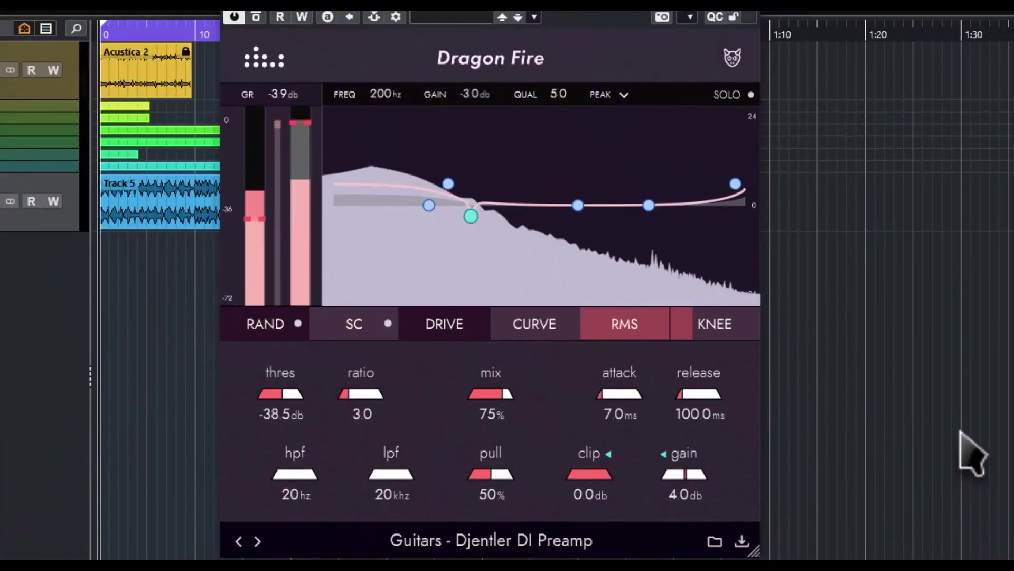
# - On the compressor for Track 5, sweep the threshold down to -72.0 dB and settle it at -41.4 dB
pyautogui.scroll(-12, 296, 406)
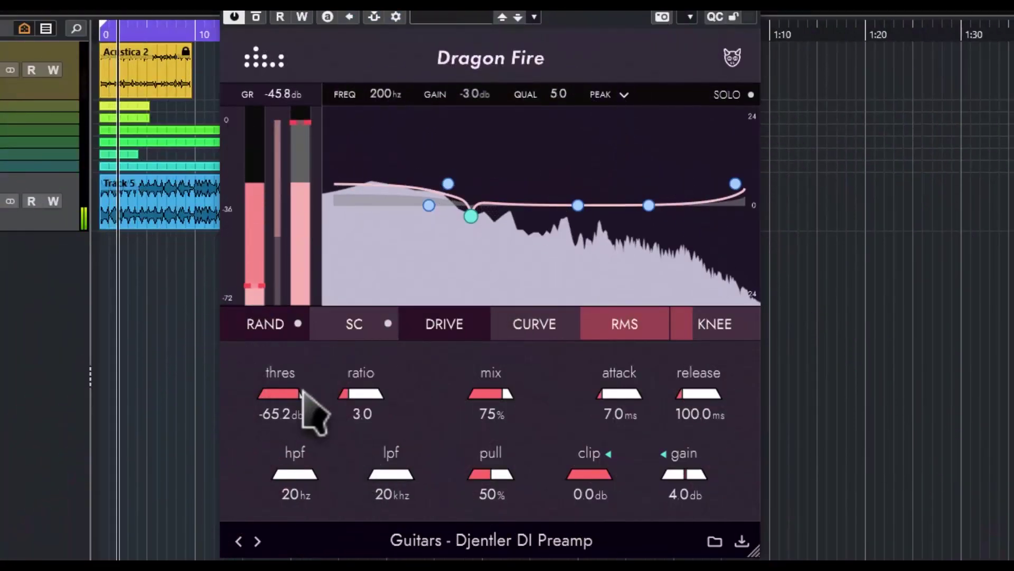
pyautogui.scroll(1, 314, 418)
pyautogui.scroll(-1, 320, 414)
pyautogui.scroll(-3, 332, 417)
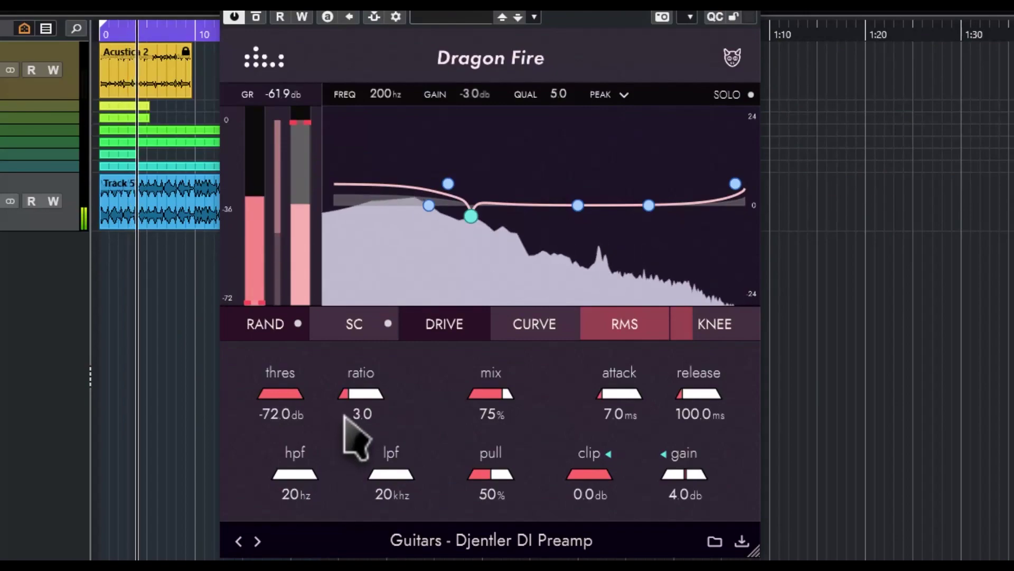
pyautogui.scroll(10, 343, 418)
pyautogui.scroll(4, 317, 437)
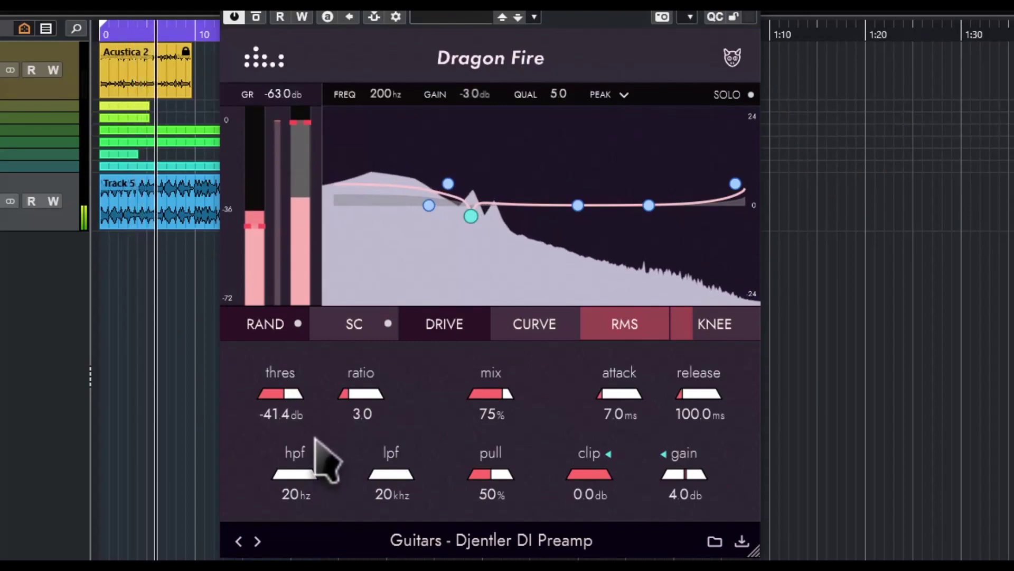
# - Set the hpf to 44 Hz, the lpf to 17.5 kHz and the pull to 80%
pyautogui.scroll(3, 299, 473)
pyautogui.scroll(-2, 301, 467)
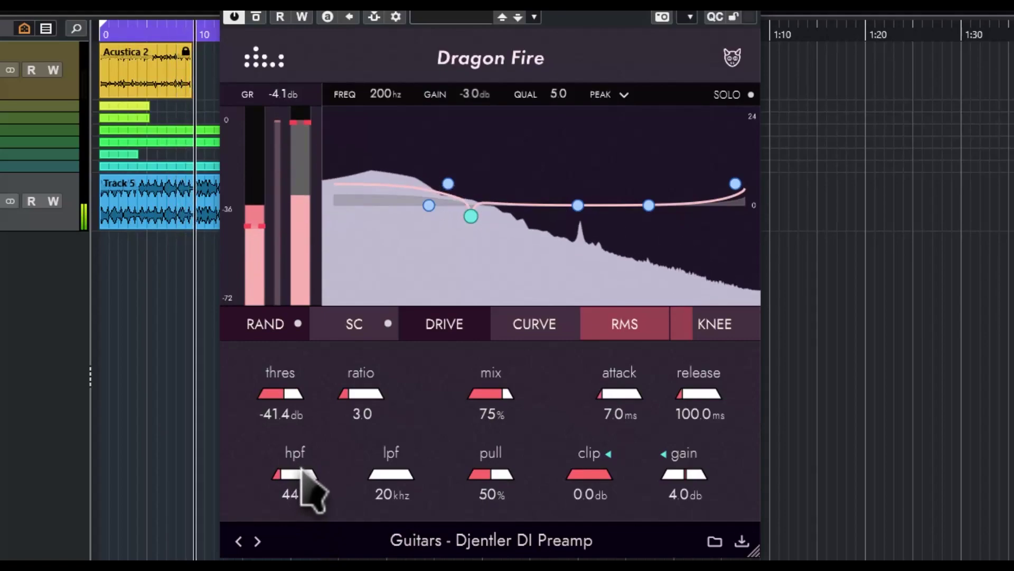
pyautogui.scroll(-2, 401, 478)
pyautogui.scroll(2, 404, 481)
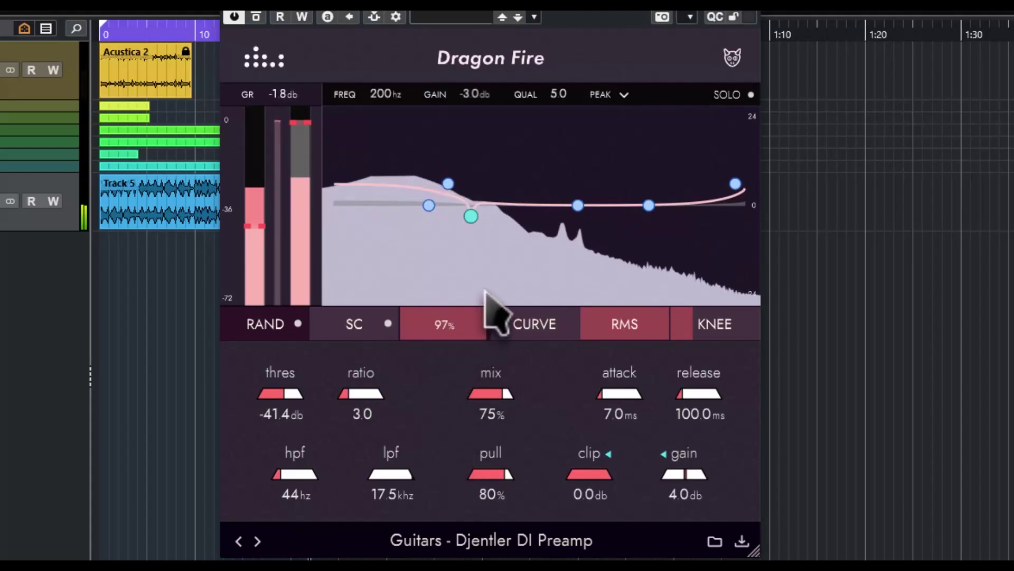
# - Raise the drive to full and the curve to about three-quarters, and briefly solo the 200 Hz EQ band
pyautogui.moveTo(525, 332); pyautogui.dragTo(548, 301)
pyautogui.moveTo(738, 324); pyautogui.dragTo(708, 328)
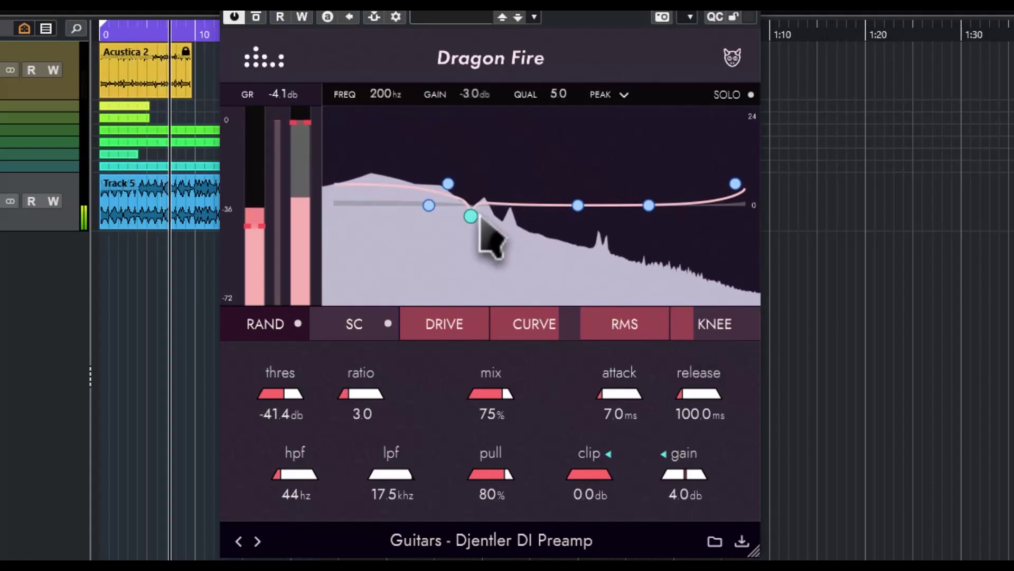
pyautogui.click(746, 94)
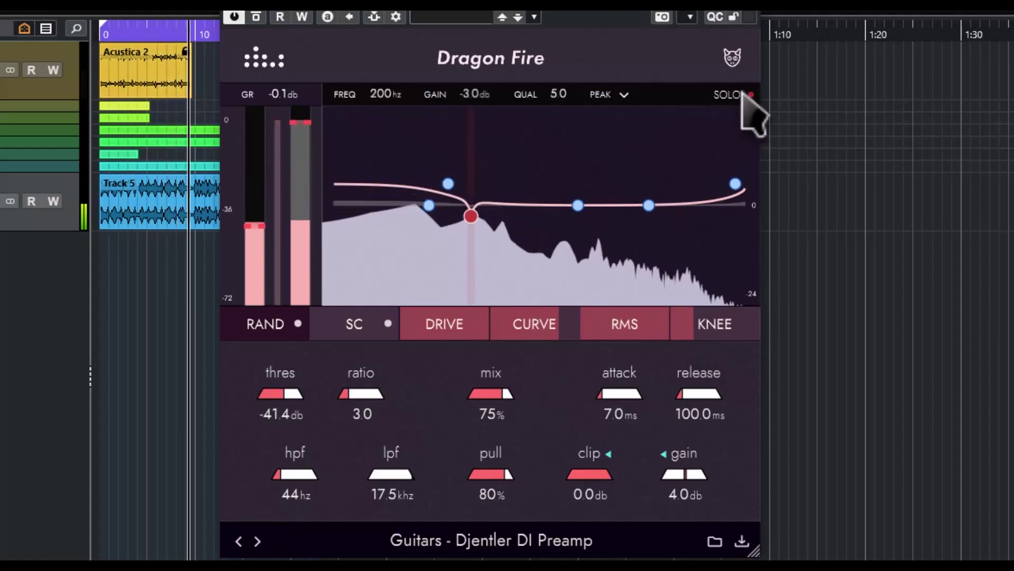
pyautogui.click(746, 95)
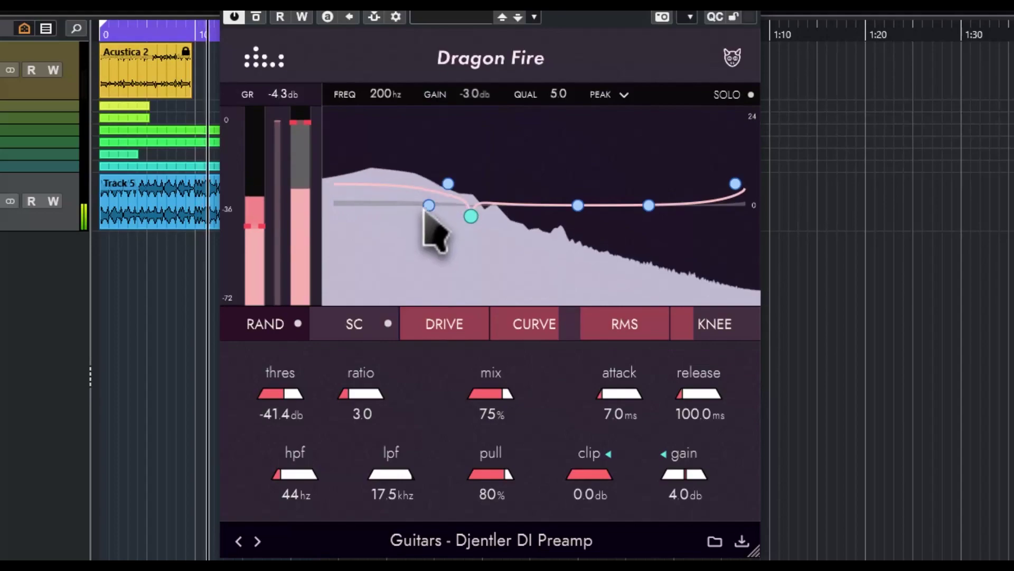
# - Solo the EQ band near 99 Hz and audition the neighbouring low and mid bands of the curve
pyautogui.click(749, 95)
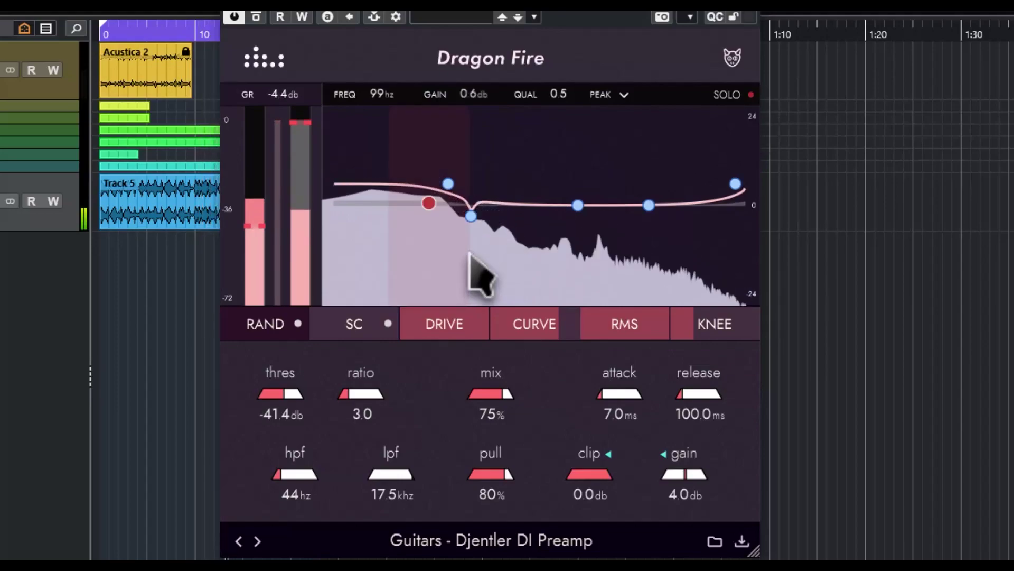
pyautogui.click(448, 183)
pyautogui.click(578, 205)
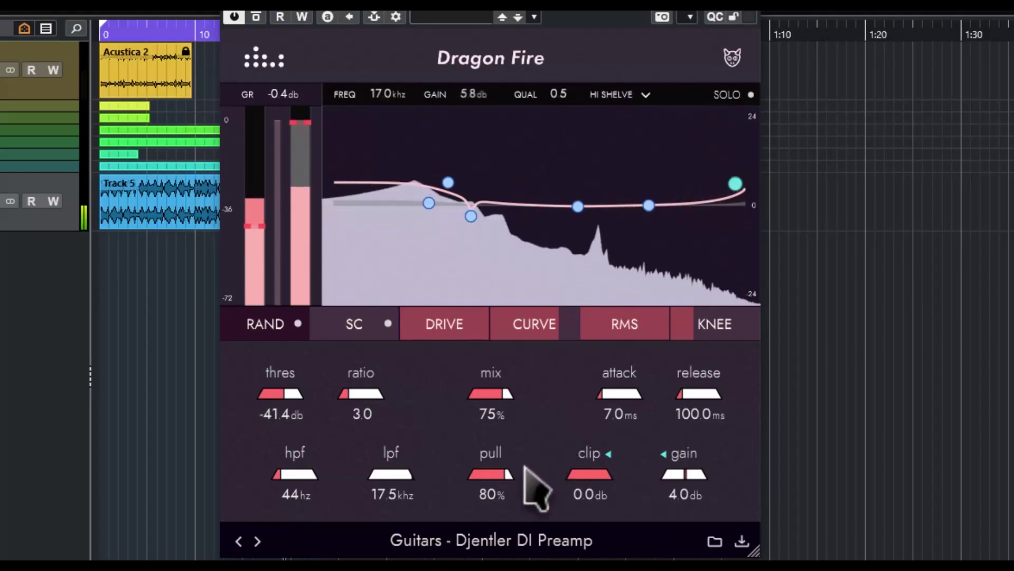
# - Step forward through the Guitars, Kick, LoFi and Mixbus presets and load the More More More preset on Track 5
pyautogui.click(259, 542)
pyautogui.click(257, 540)
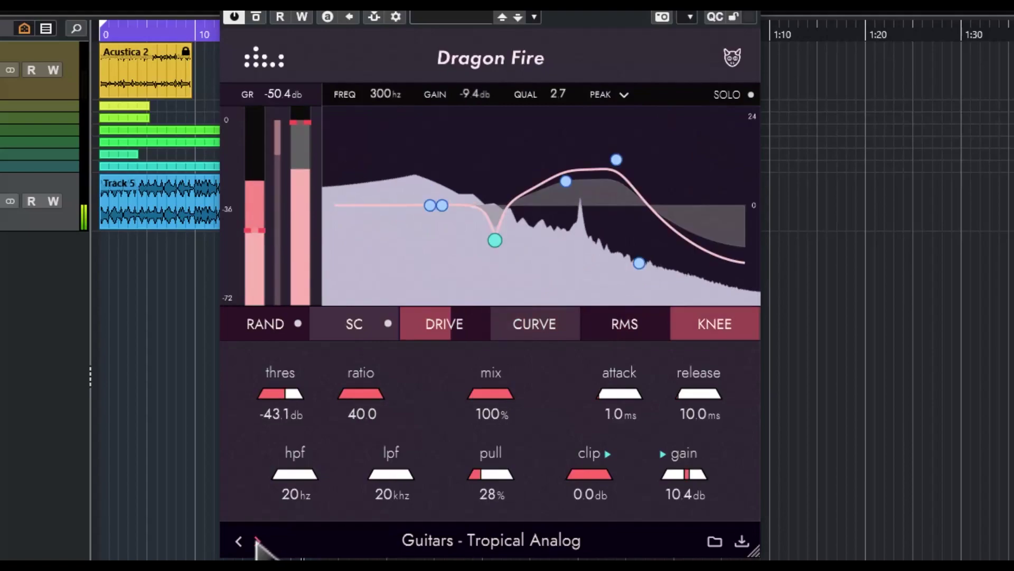
pyautogui.click(258, 541)
pyautogui.click(257, 540)
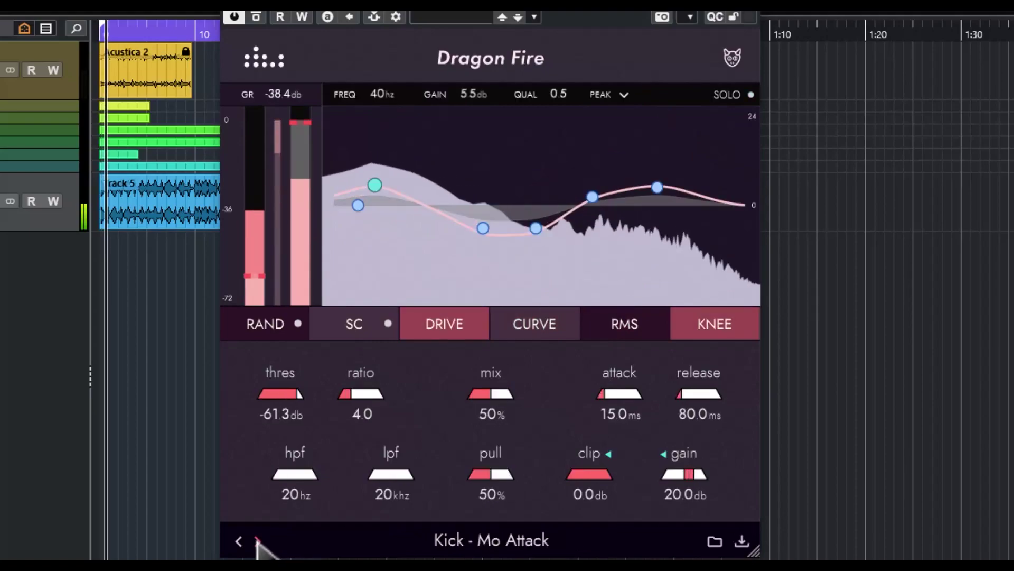
pyautogui.click(258, 541)
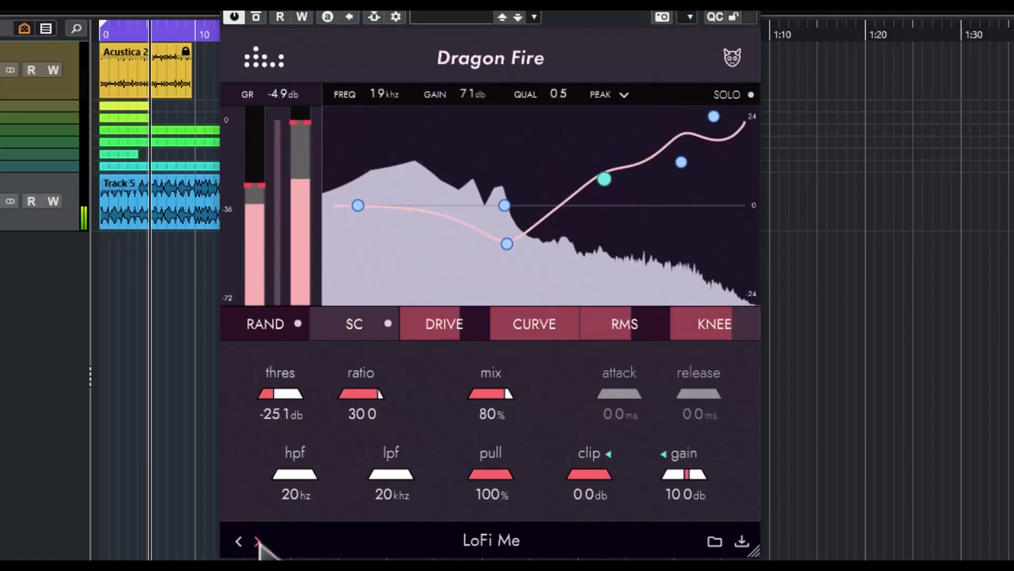
pyautogui.click(258, 541)
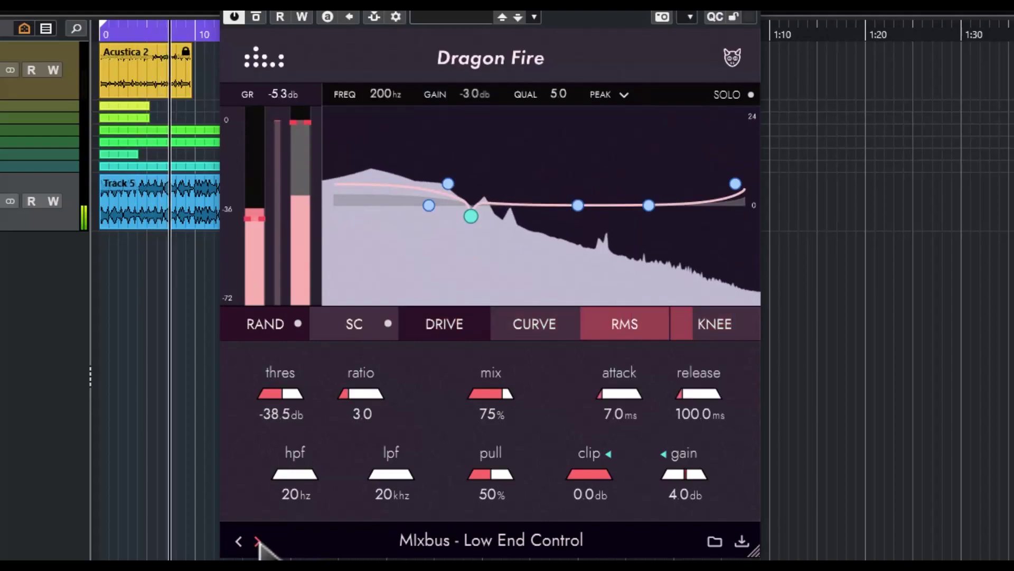
pyautogui.click(258, 541)
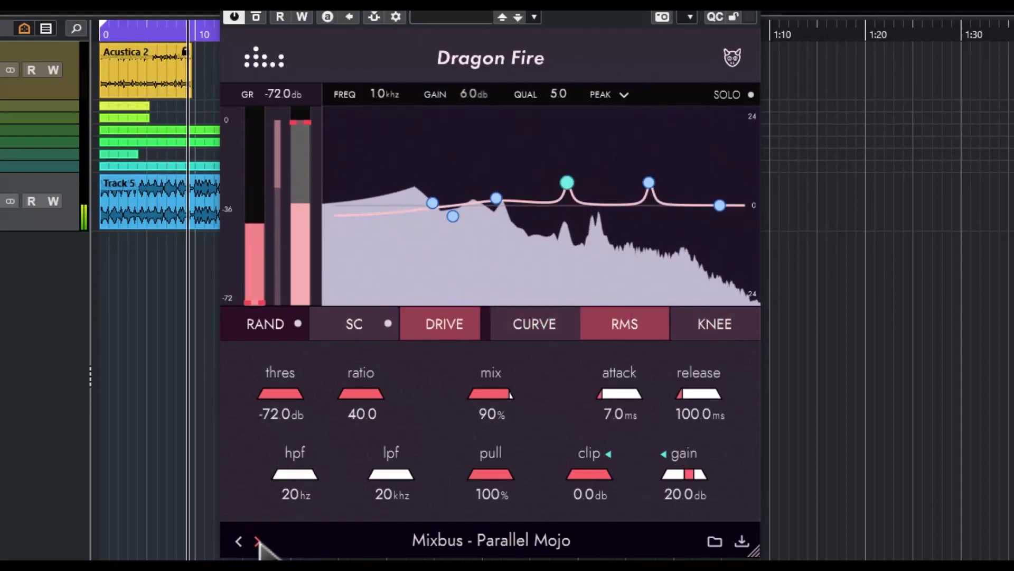
pyautogui.click(257, 541)
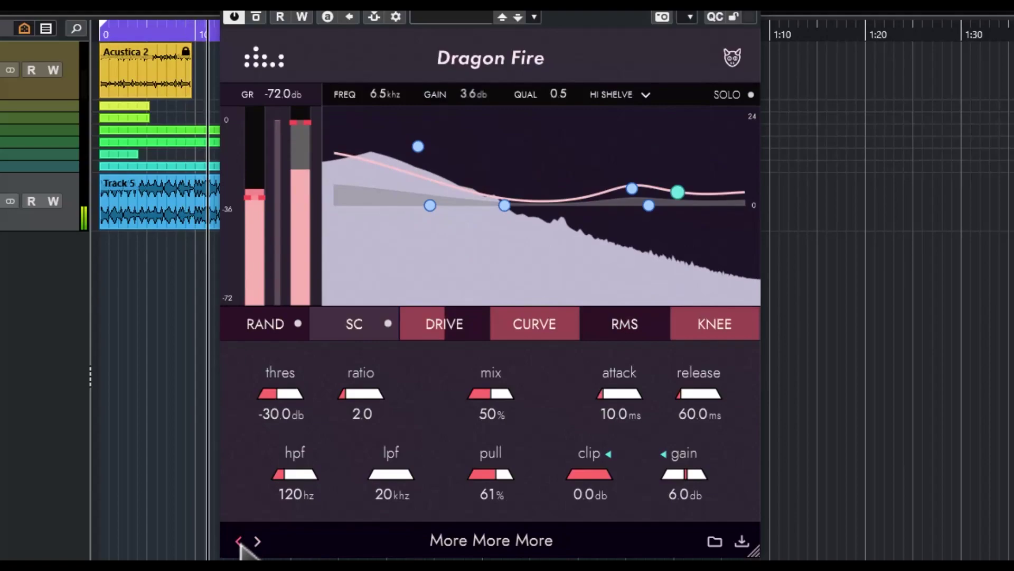
# - Raise the drive of the More More More preset to 91%
pyautogui.moveTo(422, 334)
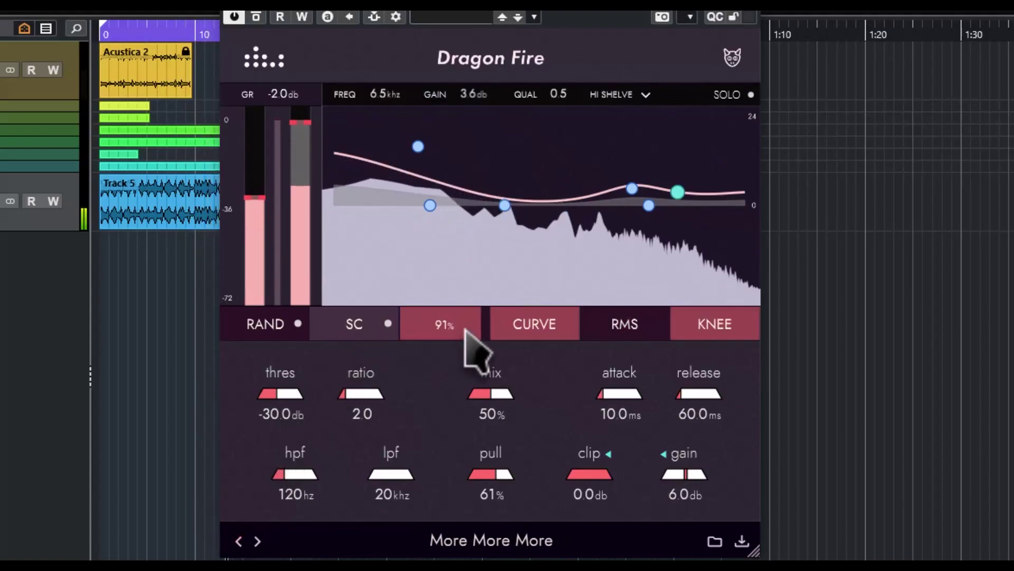